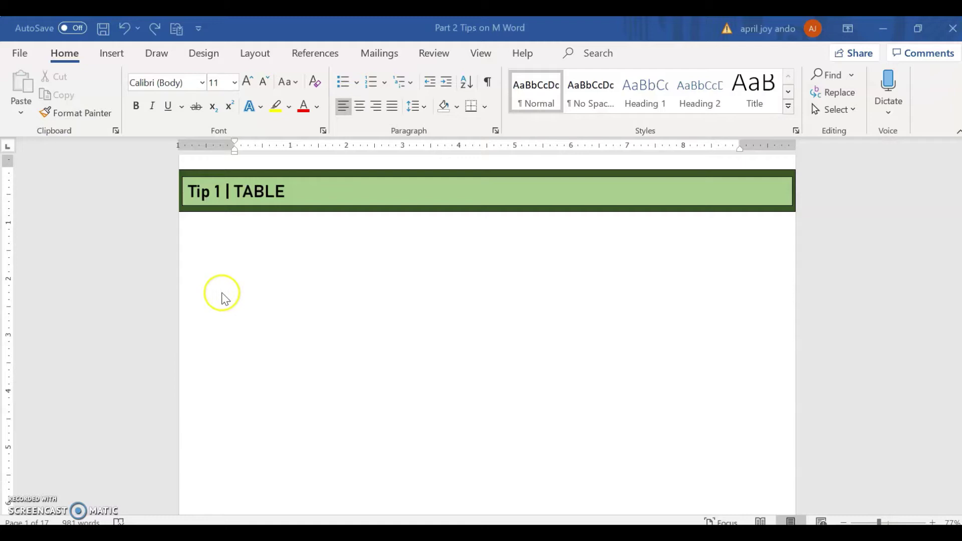
- Insert an empty 3-by-3 table from the Insert tab's Table grid below the Tip 1 heading
{"action": "left_click", "coordinate": [114, 56]}
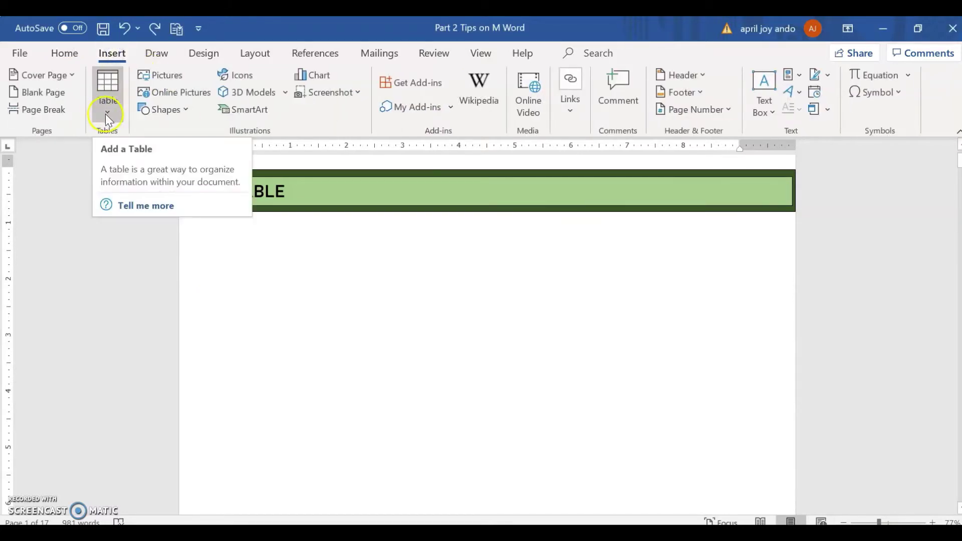
{"action": "left_click", "coordinate": [106, 113]}
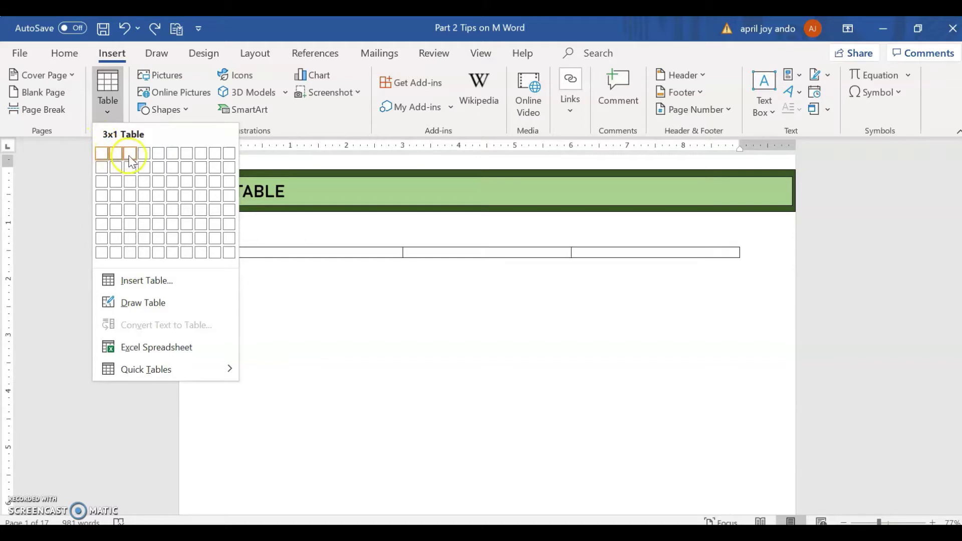
{"action": "left_click", "coordinate": [124, 182]}
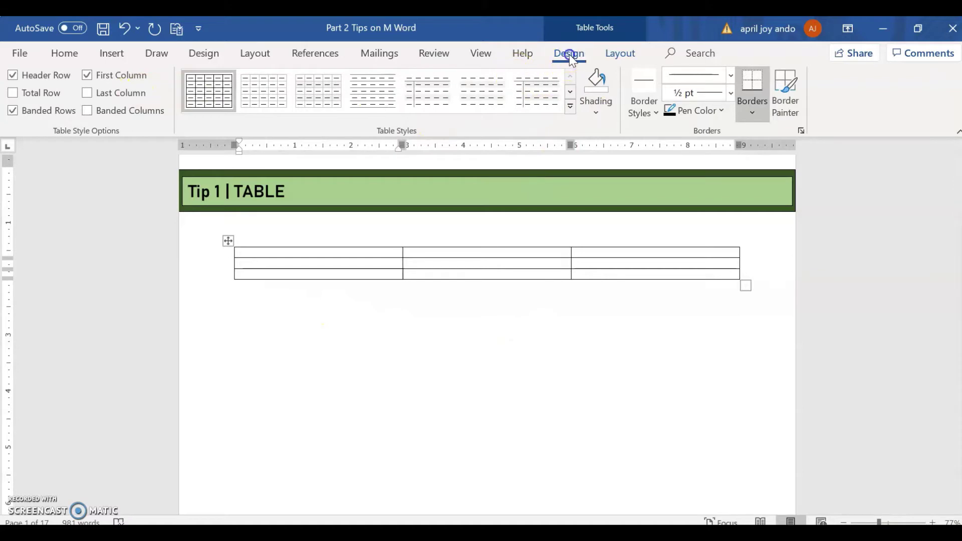
- Style the table with the blue Grid Table 4 style, header row shaded and rows banded, leaving shading unchanged
{"action": "left_click", "coordinate": [570, 94]}
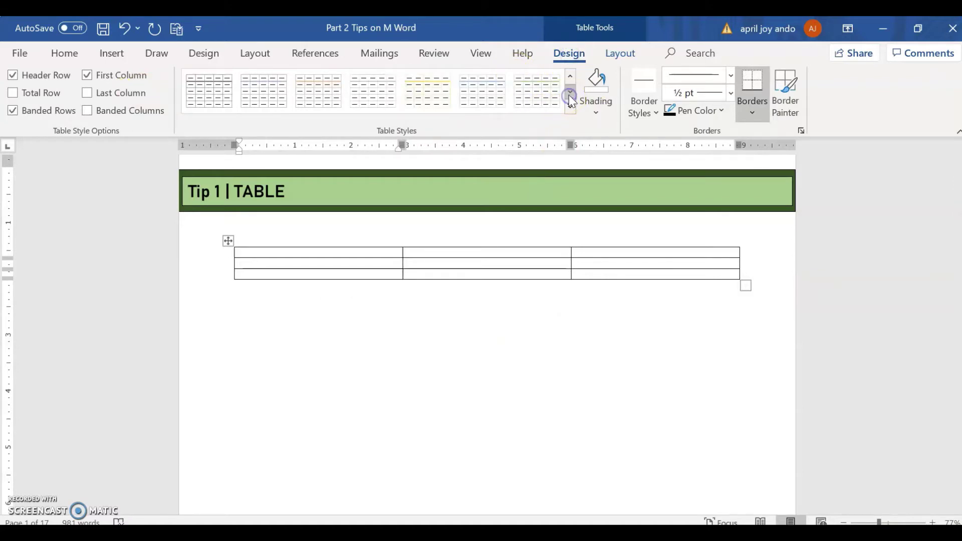
{"action": "left_click", "coordinate": [570, 94]}
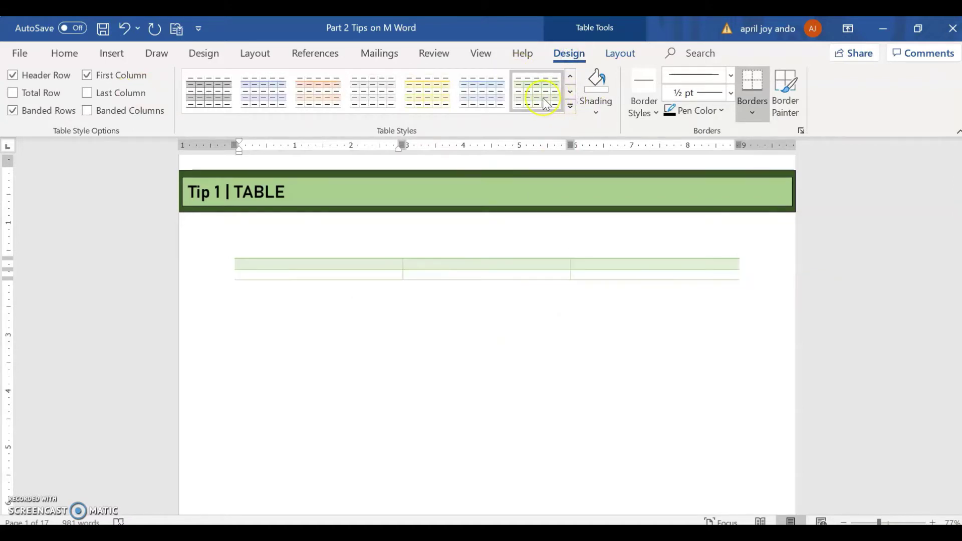
{"action": "left_click", "coordinate": [560, 102]}
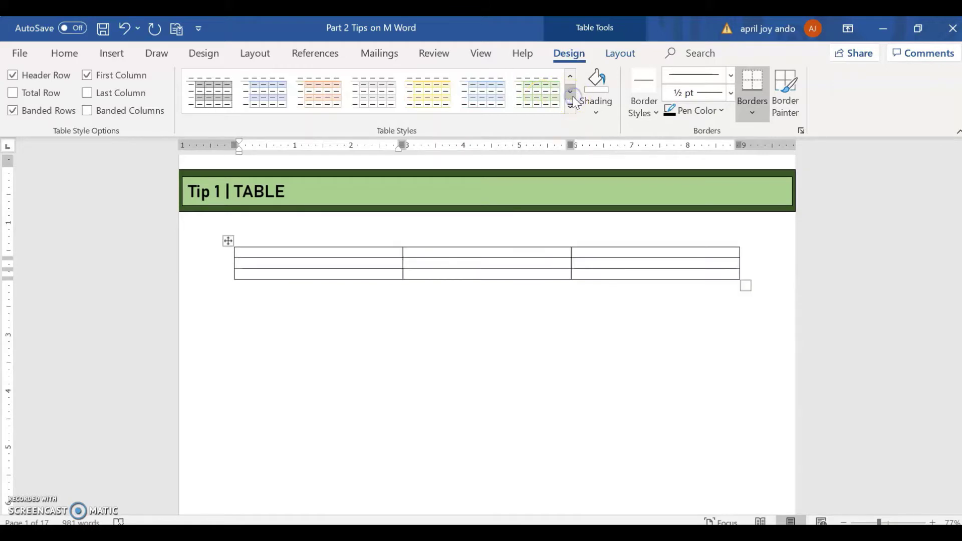
{"action": "left_click", "coordinate": [571, 95]}
{"action": "left_click", "coordinate": [480, 103]}
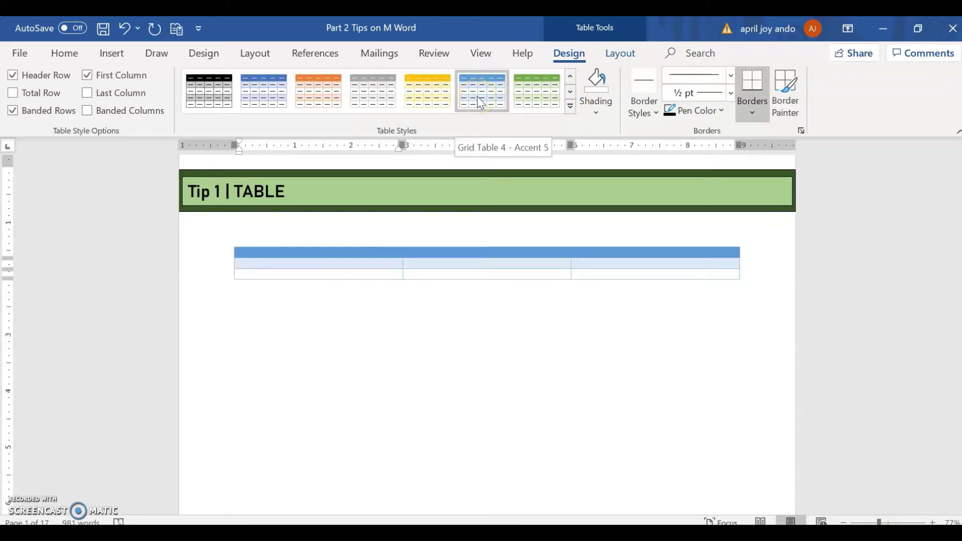
{"action": "left_click", "coordinate": [273, 99]}
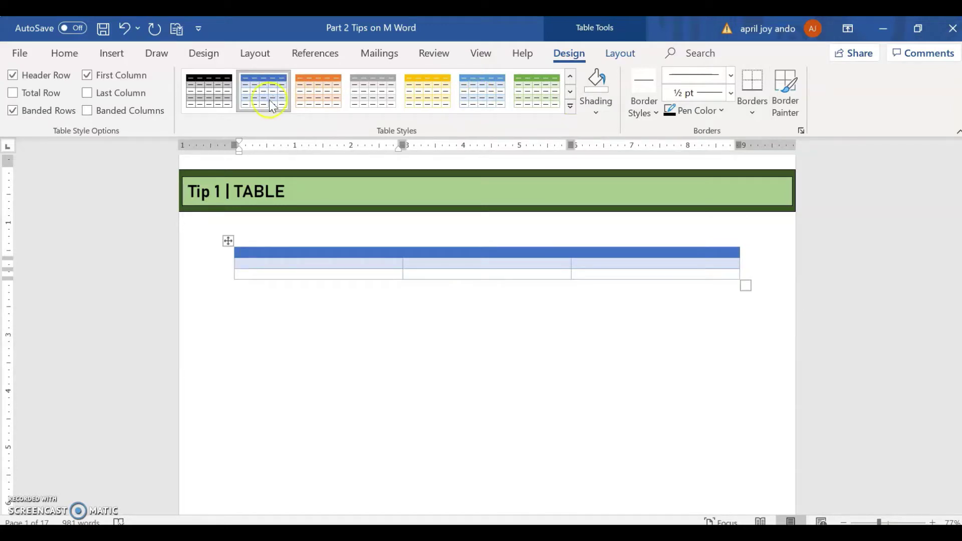
{"action": "left_click", "coordinate": [596, 111]}
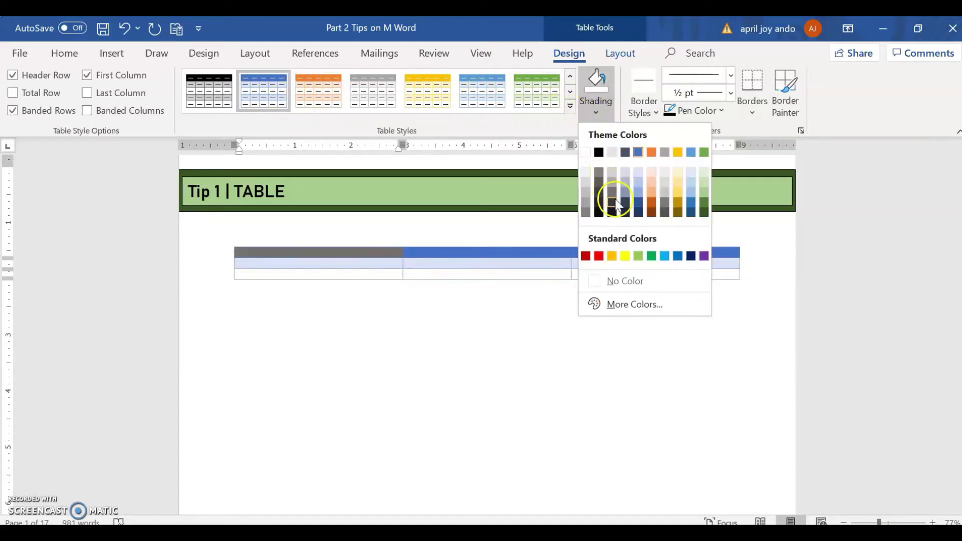
{"action": "left_click", "coordinate": [494, 378]}
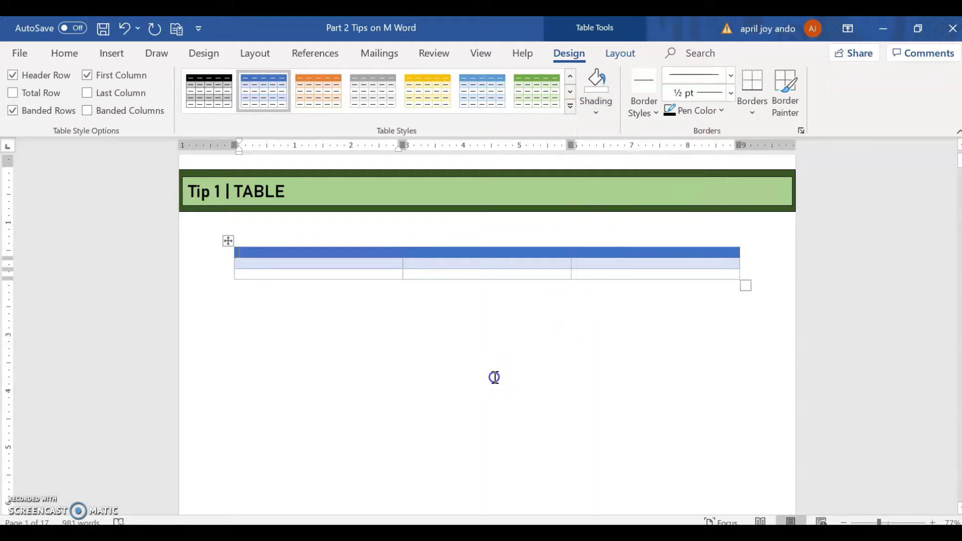
- Raise the whole table's row height to 0.5 inch
{"action": "left_click", "coordinate": [249, 249]}
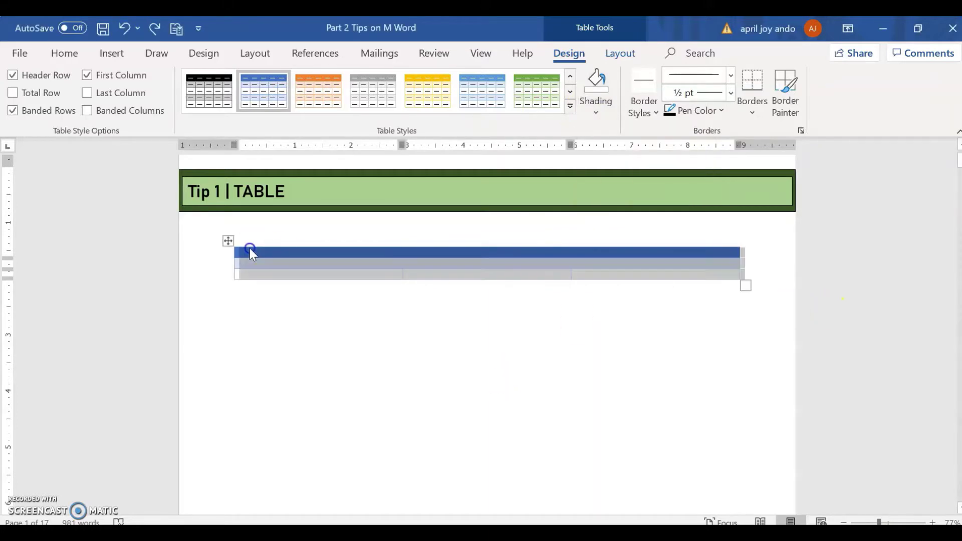
{"action": "left_click", "coordinate": [621, 54]}
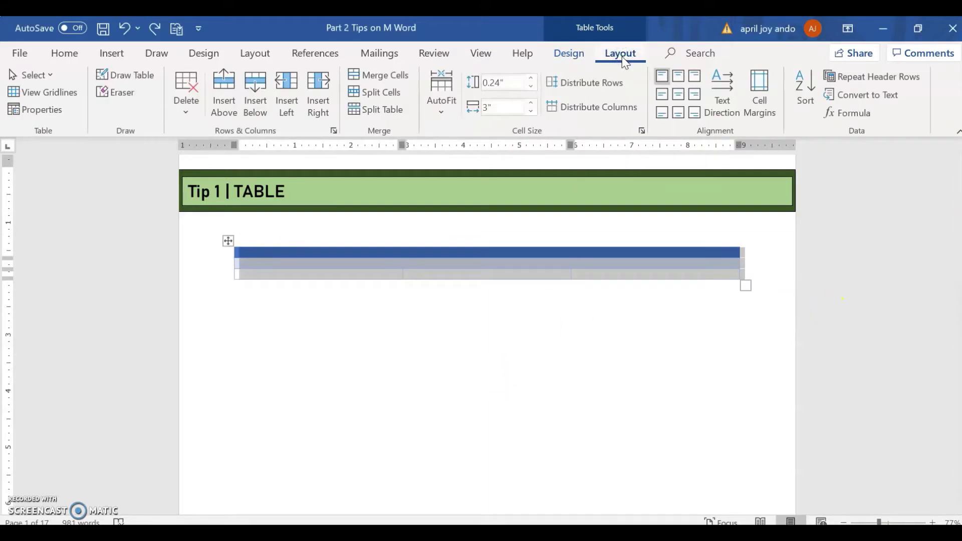
{"action": "left_click", "coordinate": [506, 111]}
{"action": "left_click", "coordinate": [531, 79]}
{"action": "left_click", "coordinate": [531, 78]}
{"action": "left_click", "coordinate": [531, 79]}
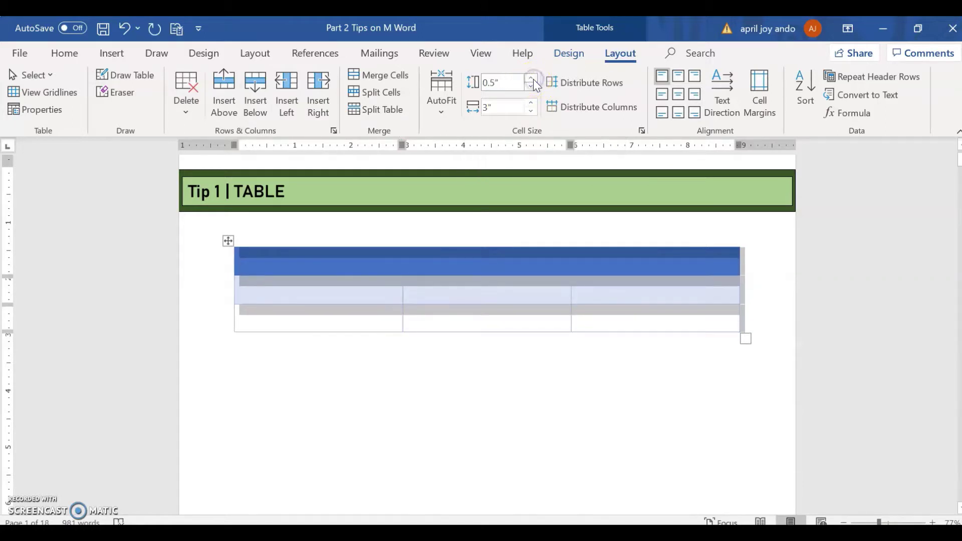
- Keep the column width at 3 inches and select the top header row
{"action": "left_click", "coordinate": [531, 104]}
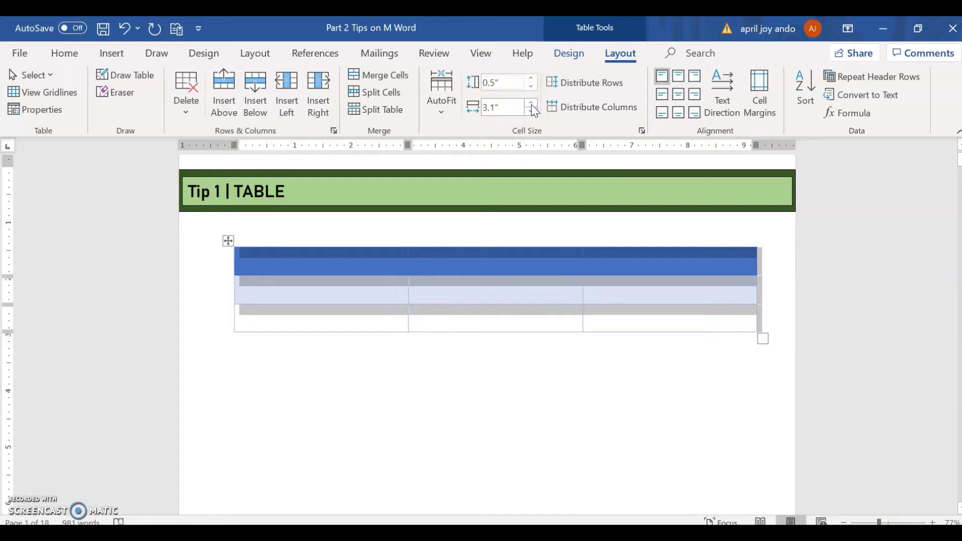
{"action": "left_click", "coordinate": [530, 104]}
{"action": "left_click", "coordinate": [531, 112]}
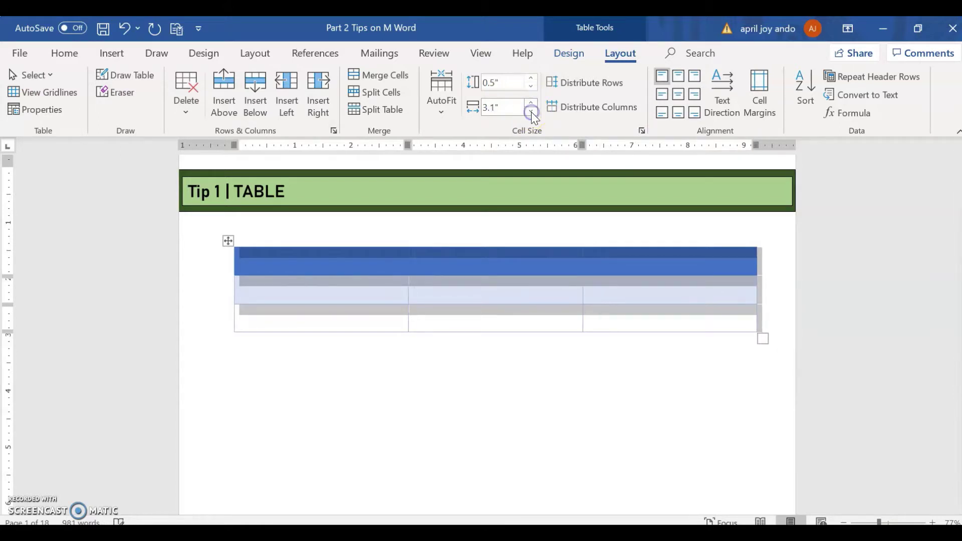
{"action": "left_click", "coordinate": [531, 112]}
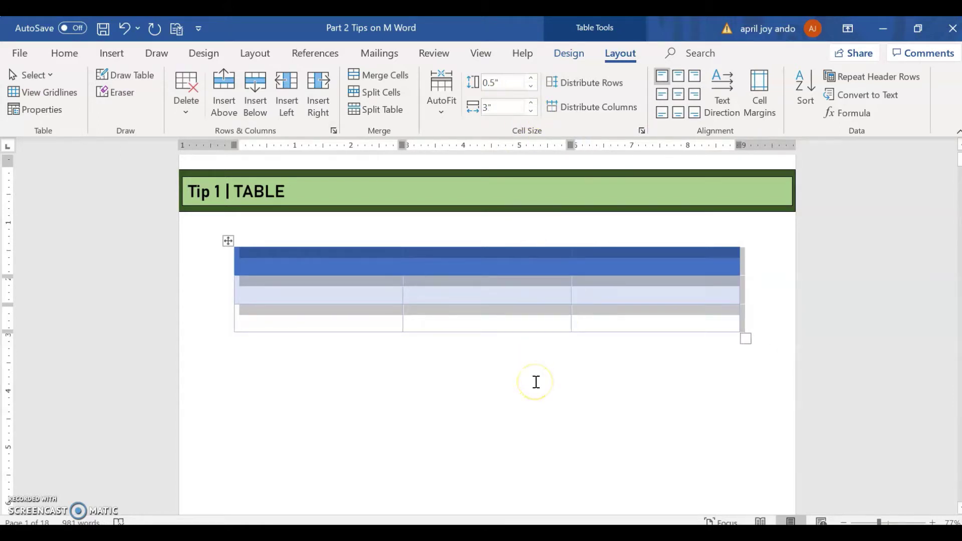
{"action": "left_click", "coordinate": [479, 374]}
{"action": "left_click_drag", "start_coordinate": [346, 261], "coordinate": [646, 264]}
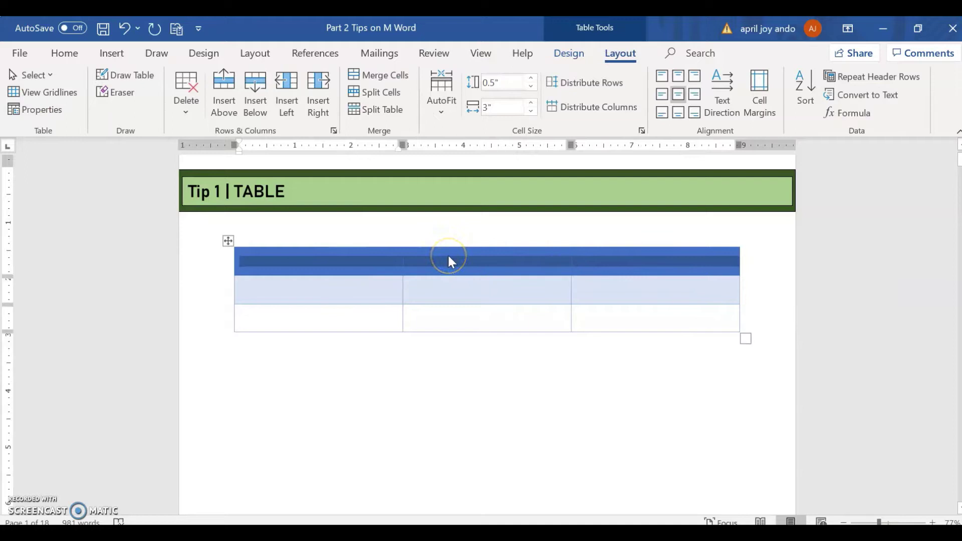
- Merge the header row into one cell holding an enlarged CLASS SCHEDULE heading
{"action": "left_click", "coordinate": [386, 80]}
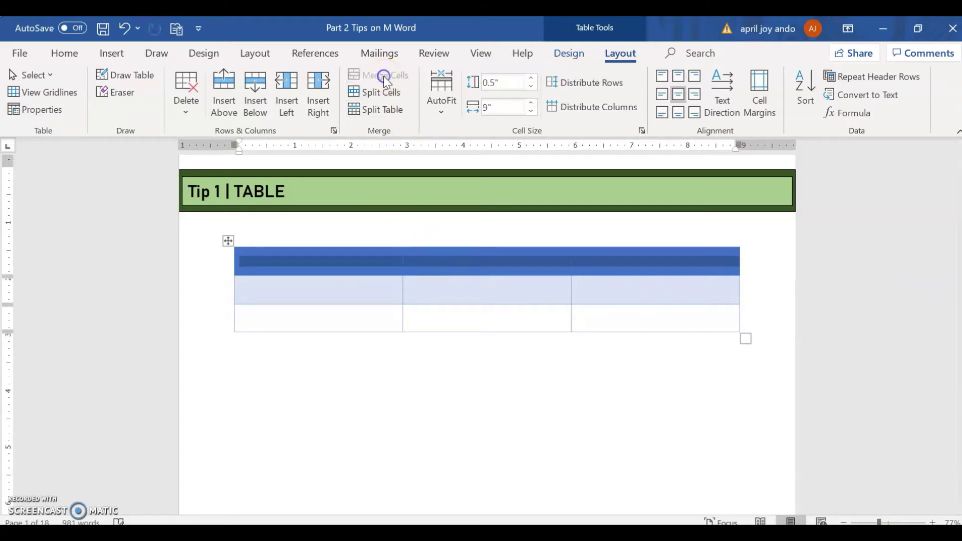
{"action": "left_click", "coordinate": [476, 260]}
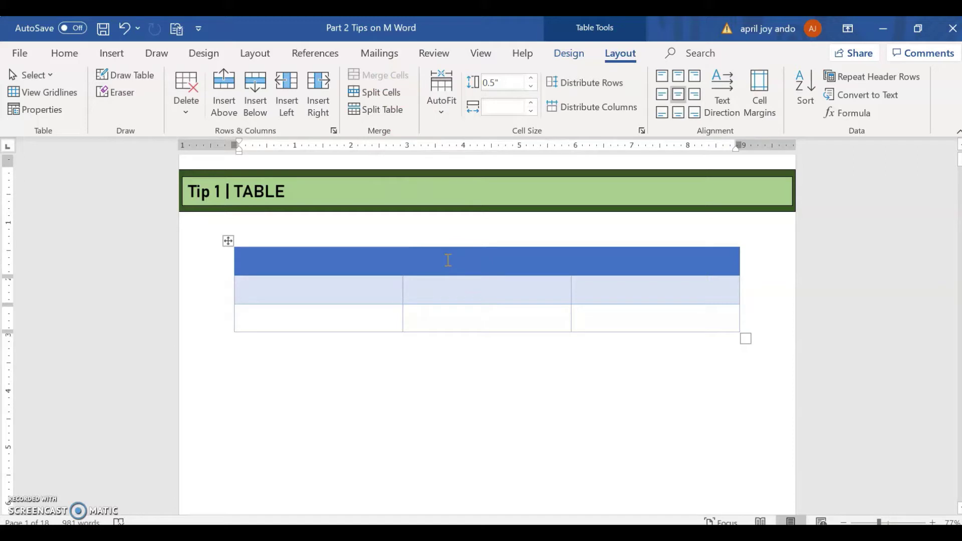
{"action": "type", "text": "CLA"}
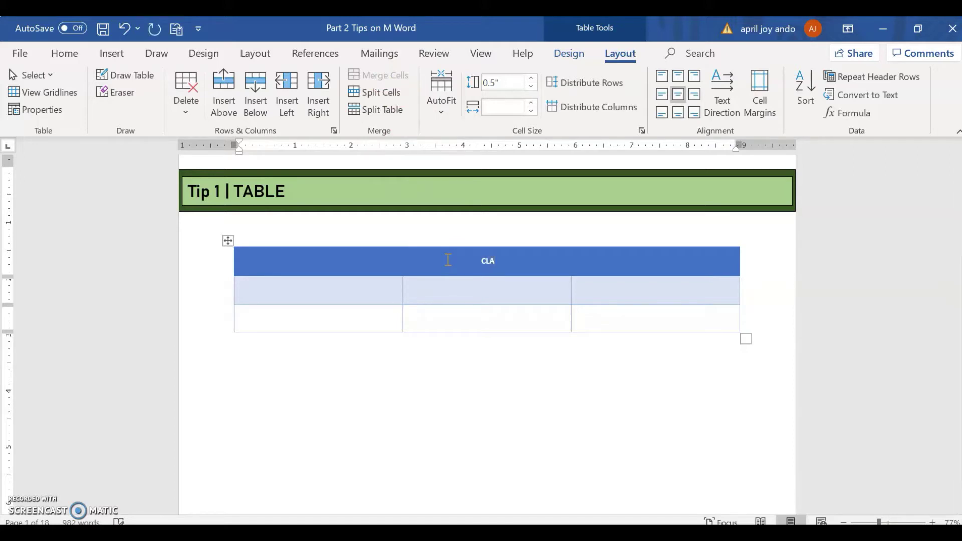
{"action": "type", "text": "SS SCHEDULE"}
{"action": "key", "text": "ctrl+a"}
{"action": "left_click", "coordinate": [440, 257]}
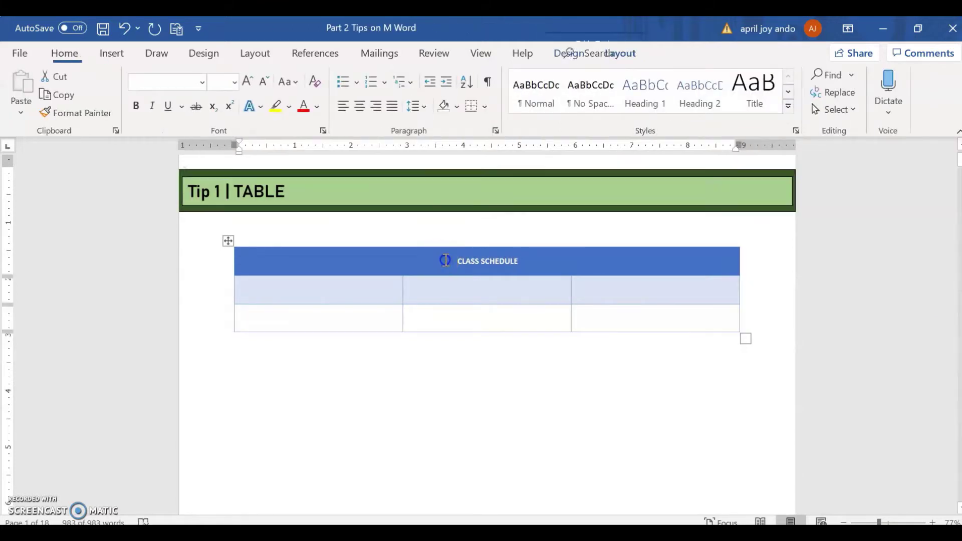
{"action": "triple_click", "coordinate": [591, 257]}
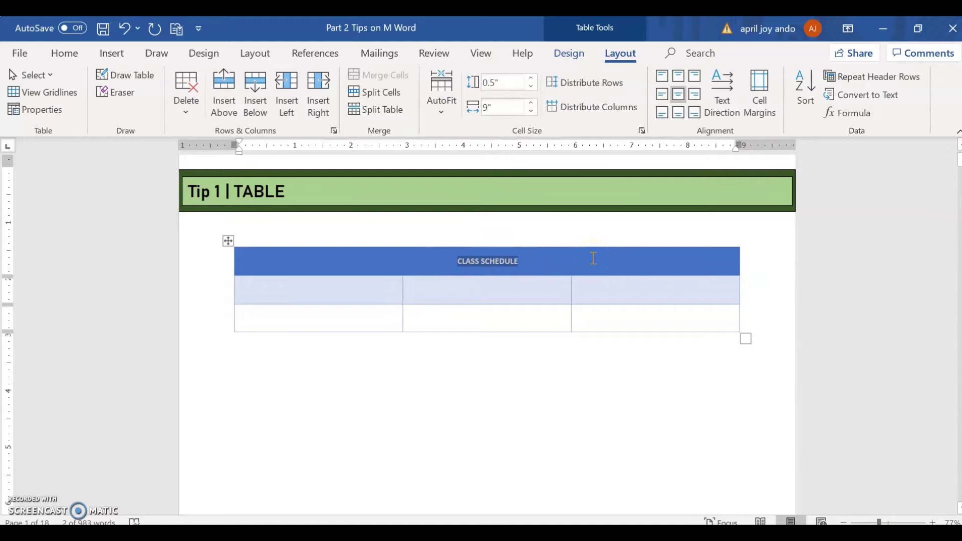
{"action": "key", "text": "ctrl+shift+period"}
{"action": "key", "text": "ctrl+shift+period"}
{"action": "key", "text": "ctrl+shift+period"}
{"action": "key", "text": "ctrl+shift+period"}
{"action": "key", "text": "ctrl+shift+period"}
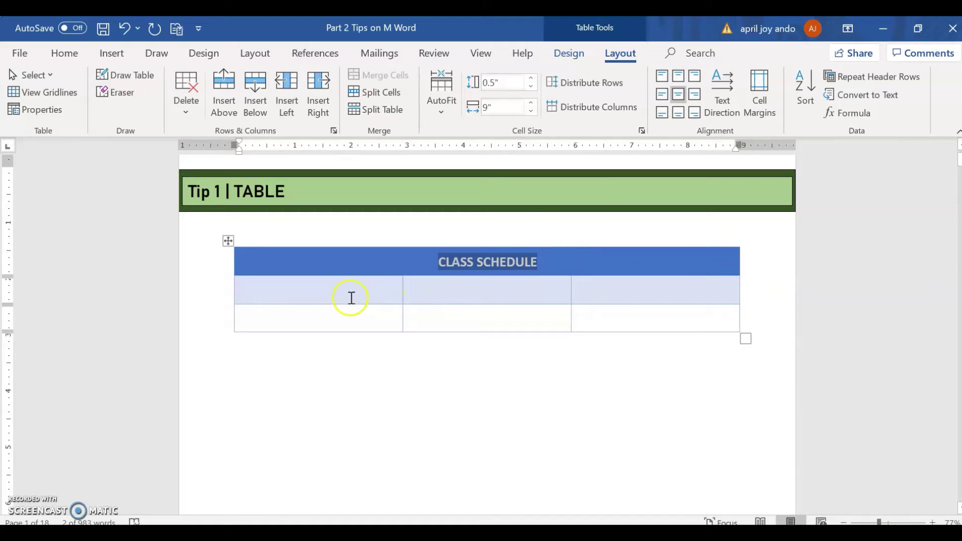
- Fill the second row's three cells with the headings CLASS SCHEDULE A, B and C
{"action": "left_click_drag", "start_coordinate": [348, 298], "coordinate": [628, 284]}
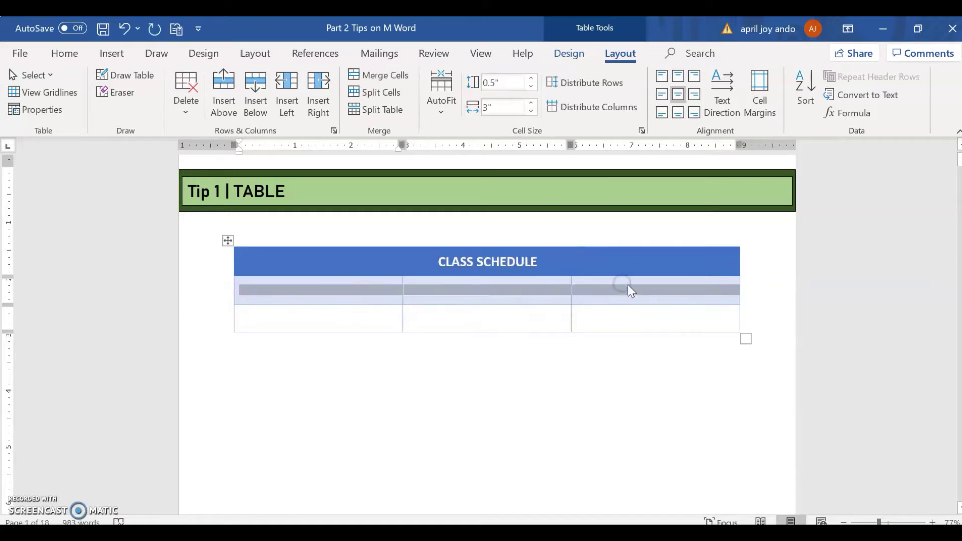
{"action": "type", "text": "CLASS SCHEDULE\tCLASS SCHEDULE\tCLASS SCHEDULE"}
{"action": "left_click_drag", "start_coordinate": [402, 283], "coordinate": [270, 284]}
{"action": "left_click", "coordinate": [377, 286]}
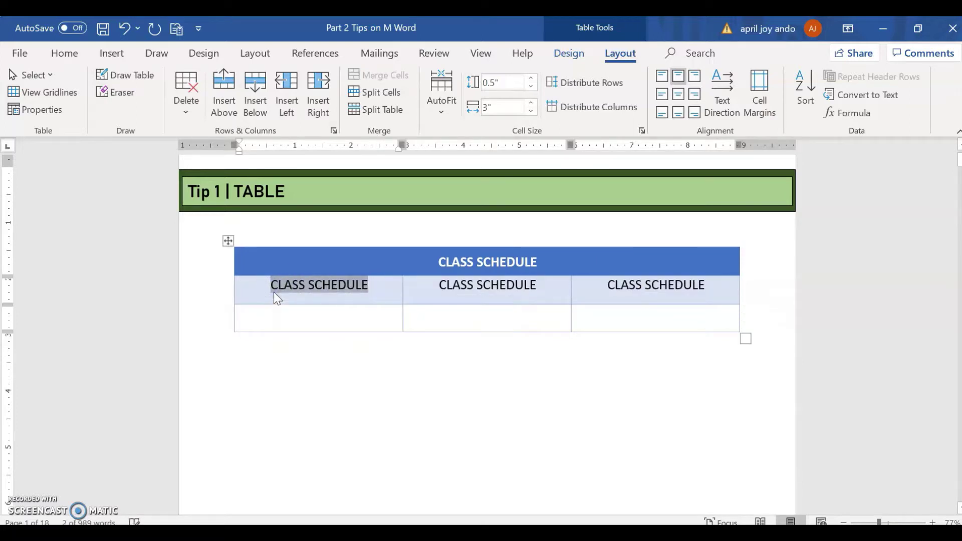
{"action": "key", "text": "ctrl+b"}
{"action": "left_click", "coordinate": [381, 283]}
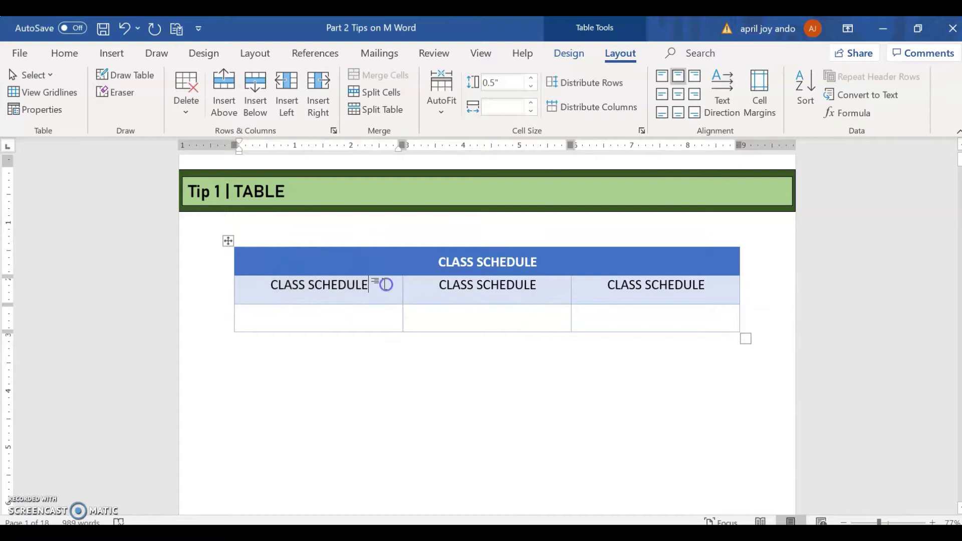
{"action": "type", "text": "A"}
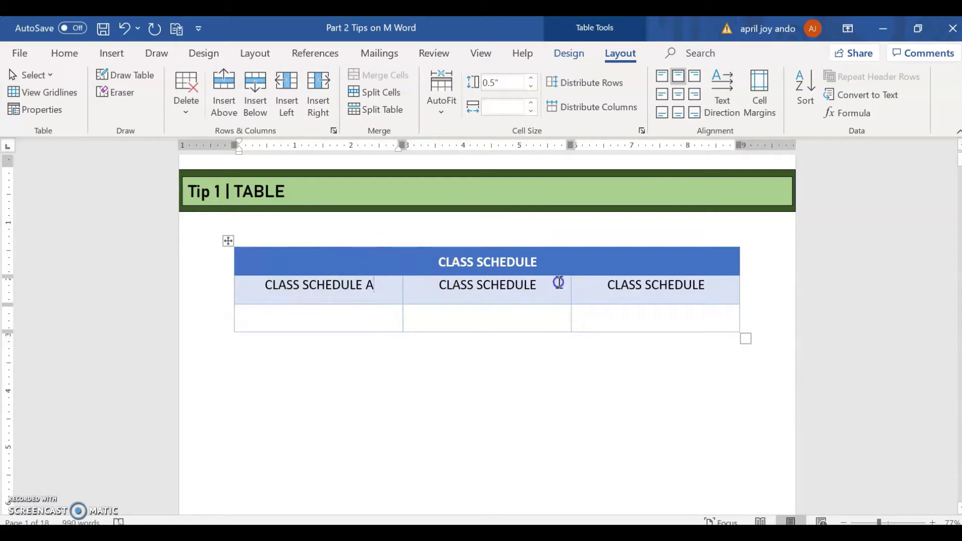
{"action": "left_click", "coordinate": [557, 282]}
{"action": "type", "text": "B"}
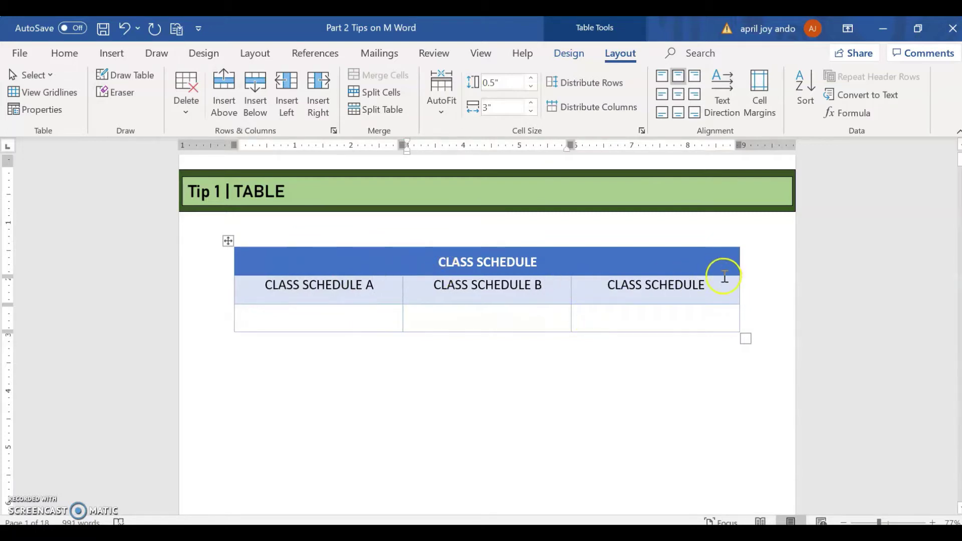
{"action": "left_click", "coordinate": [719, 289]}
{"action": "type", "text": "C"}
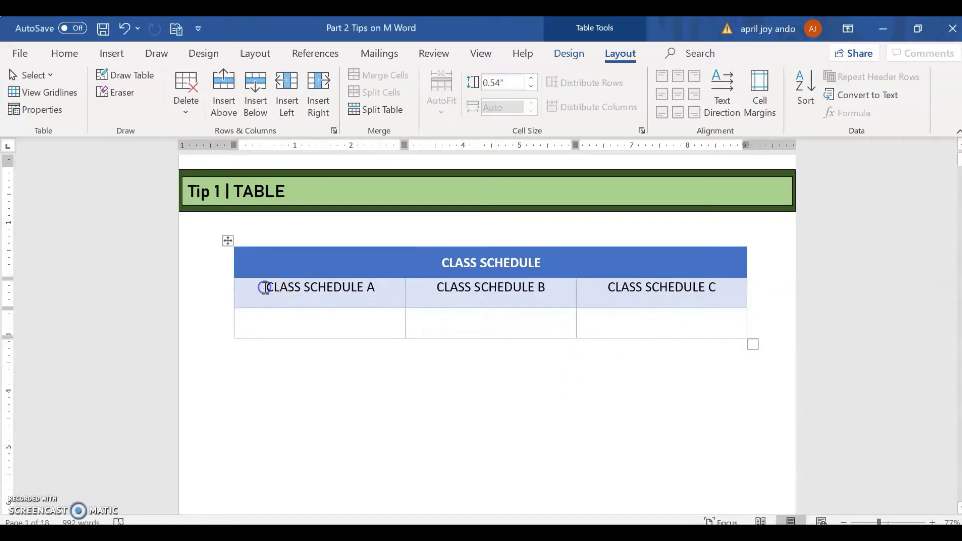
- Centre the CLASS SCHEDULE A–C headings horizontally and vertically in their cells
{"action": "left_click_drag", "start_coordinate": [257, 284], "coordinate": [676, 287]}
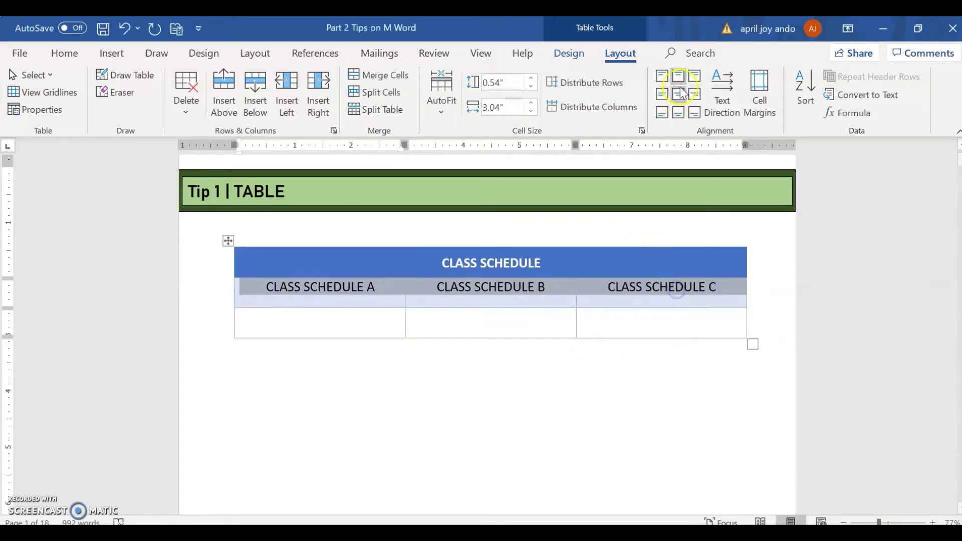
{"action": "left_click", "coordinate": [681, 94]}
{"action": "left_click", "coordinate": [680, 98]}
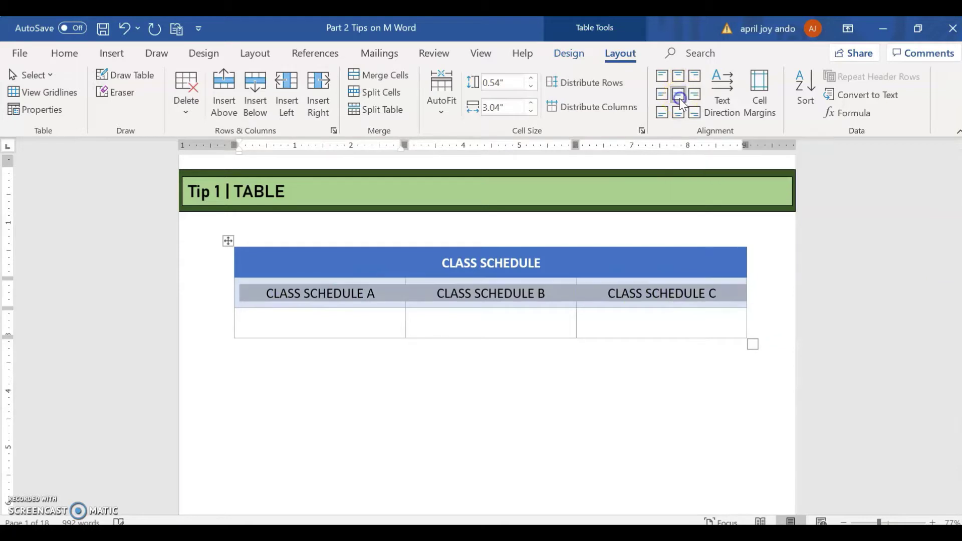
- Add two new empty rows below the schedule table's last row
{"action": "left_click", "coordinate": [759, 328]}
{"action": "left_click", "coordinate": [757, 325]}
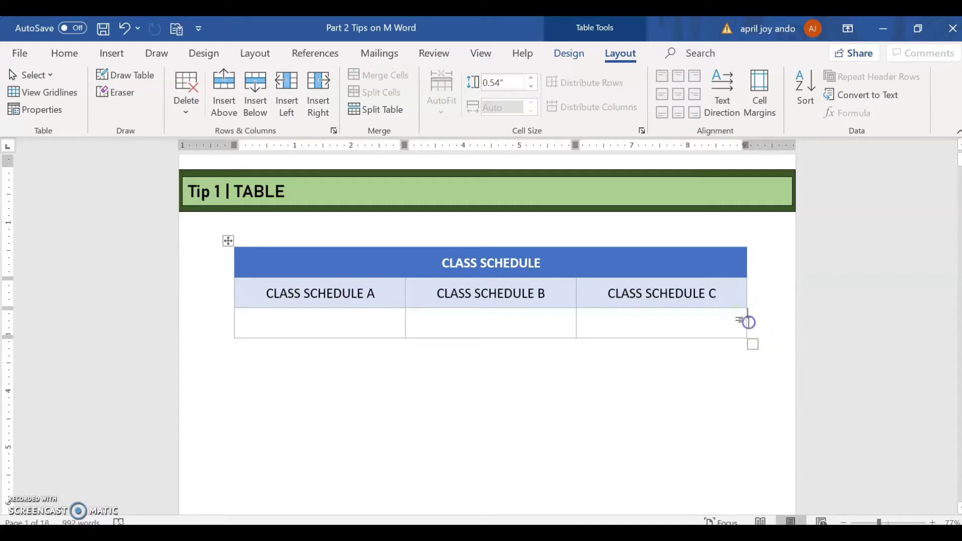
{"action": "key", "text": "Return"}
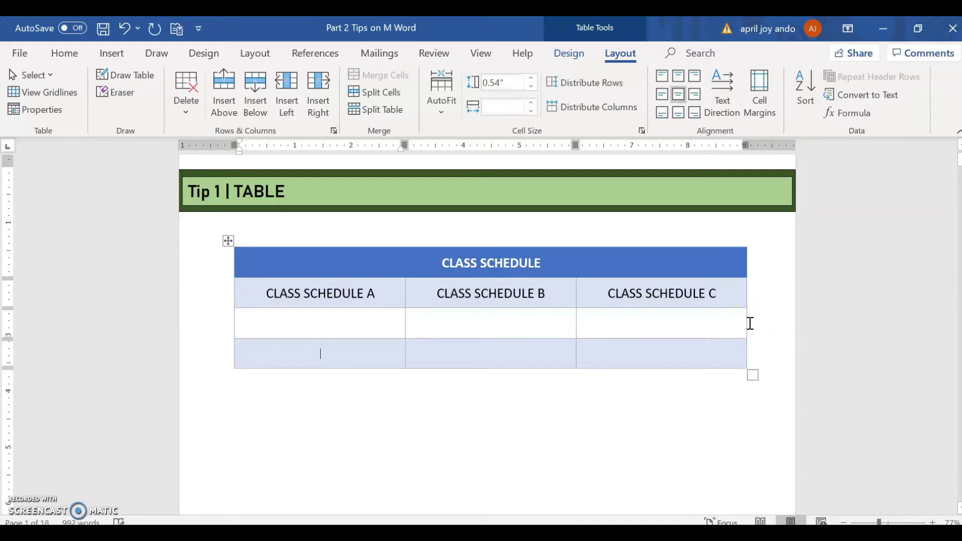
{"action": "left_click", "coordinate": [750, 352]}
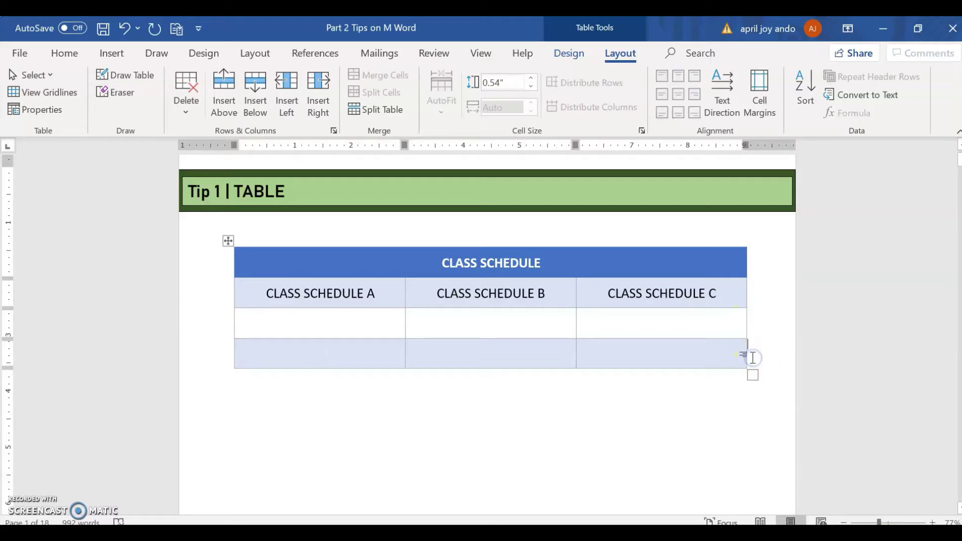
{"action": "key", "text": "Return"}
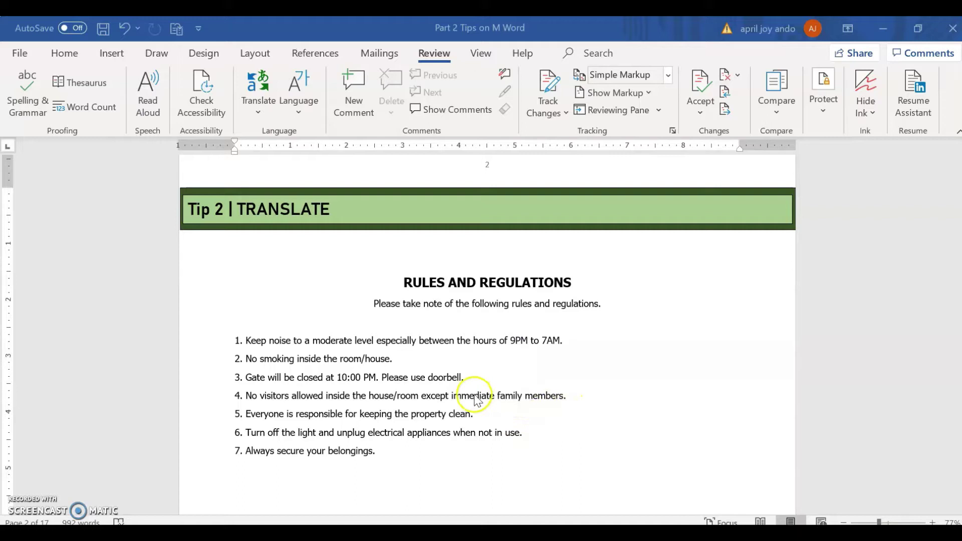
- Open the Translator pane through the Review tab's Translate Selection option
{"action": "left_click", "coordinate": [258, 113]}
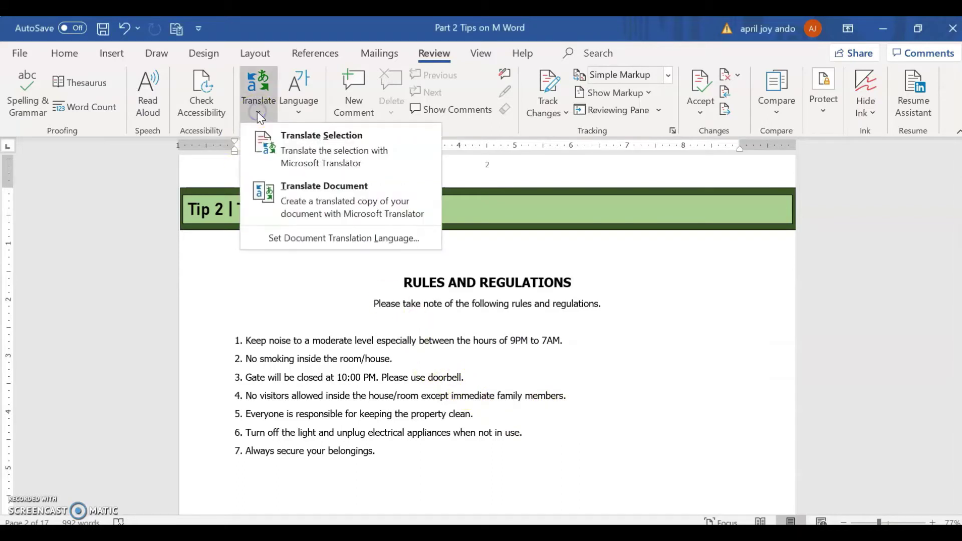
{"action": "left_click", "coordinate": [318, 148]}
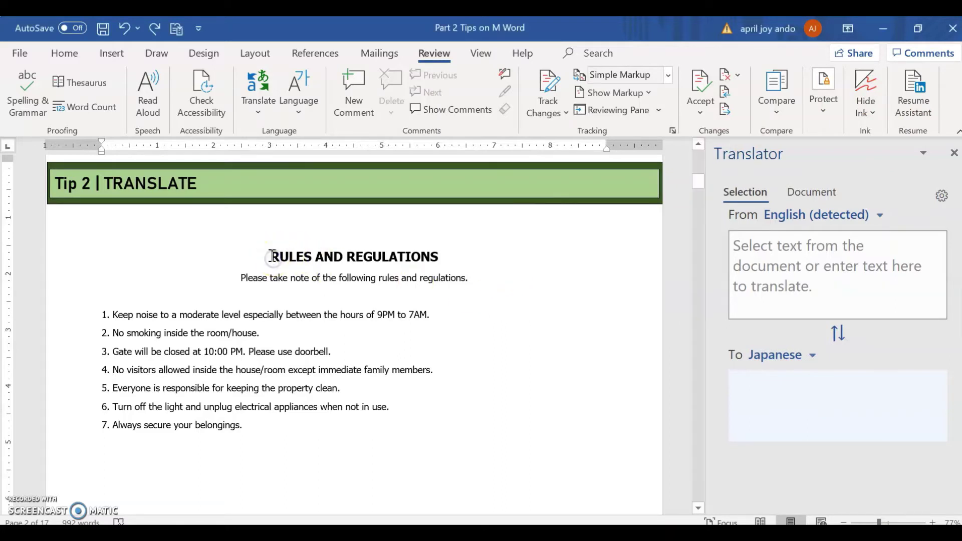
- Select the RULES AND REGULATIONS heading and set the Translator's target language to Filipino
{"action": "left_click_drag", "start_coordinate": [277, 255], "coordinate": [424, 260]}
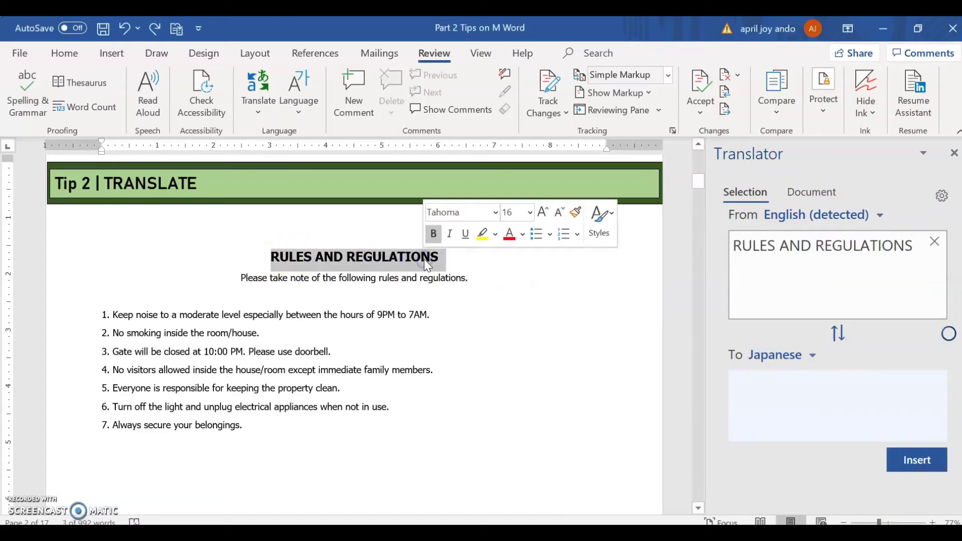
{"action": "mouse_move", "coordinate": [796, 248]}
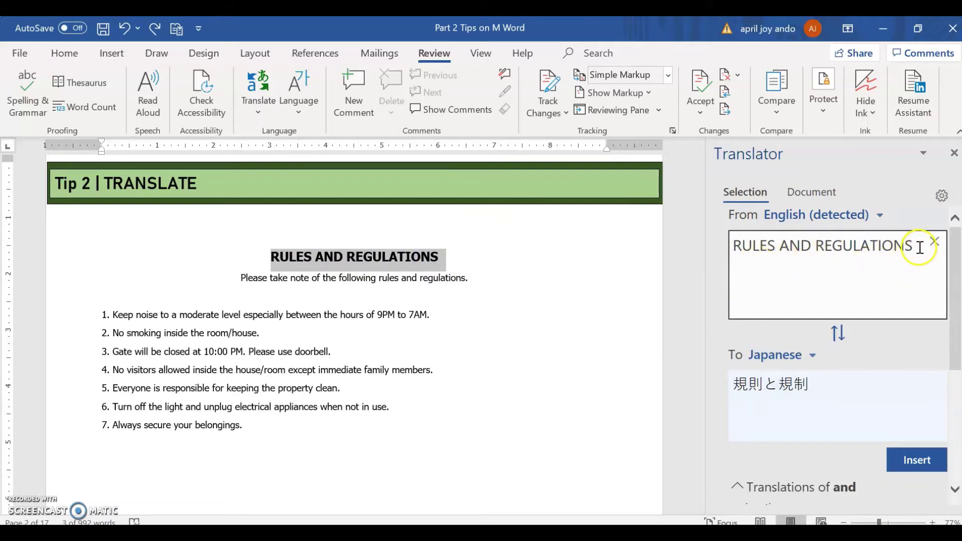
{"action": "left_click", "coordinate": [918, 247]}
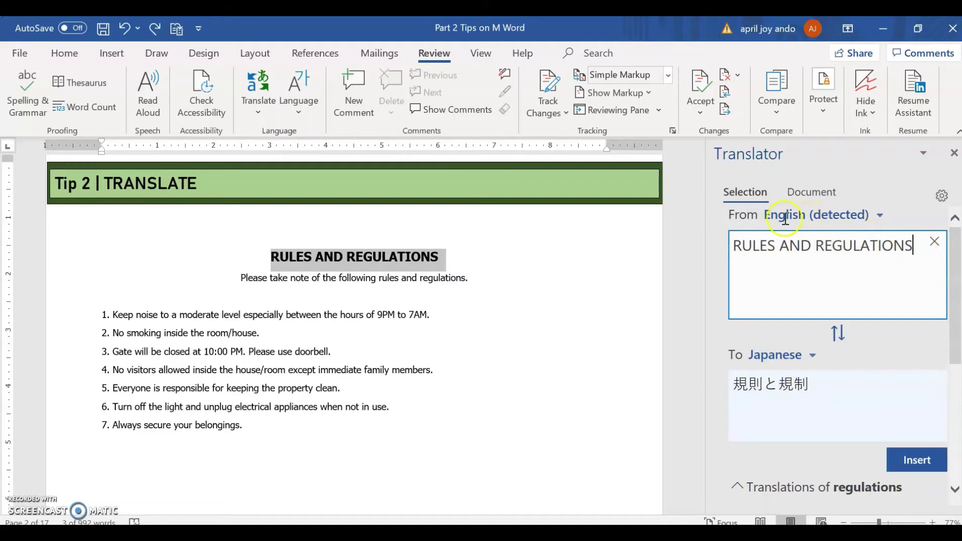
{"action": "left_click", "coordinate": [812, 356]}
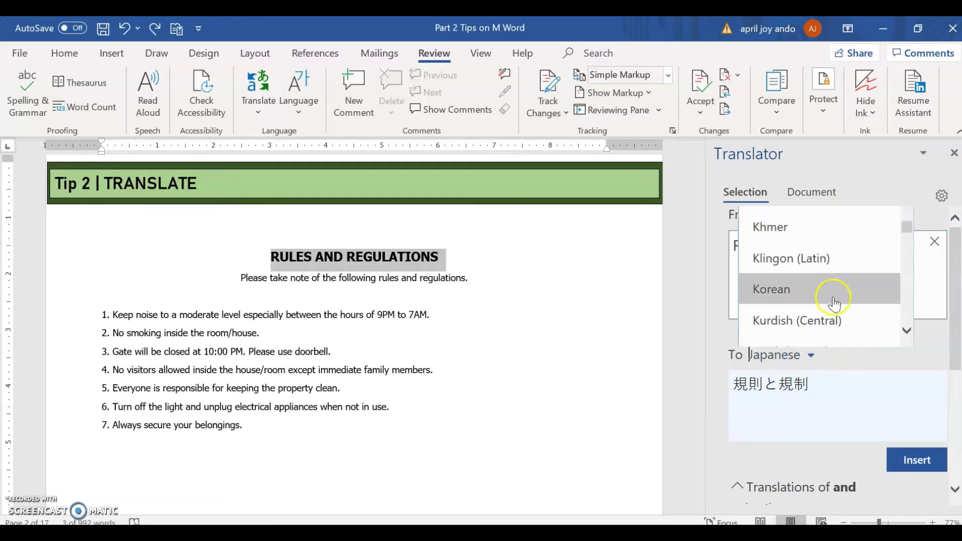
{"action": "scroll", "coordinate": [835, 288], "scroll_direction": "up", "scroll_amount": 5}
{"action": "scroll", "coordinate": [836, 282], "scroll_direction": "up", "scroll_amount": 4}
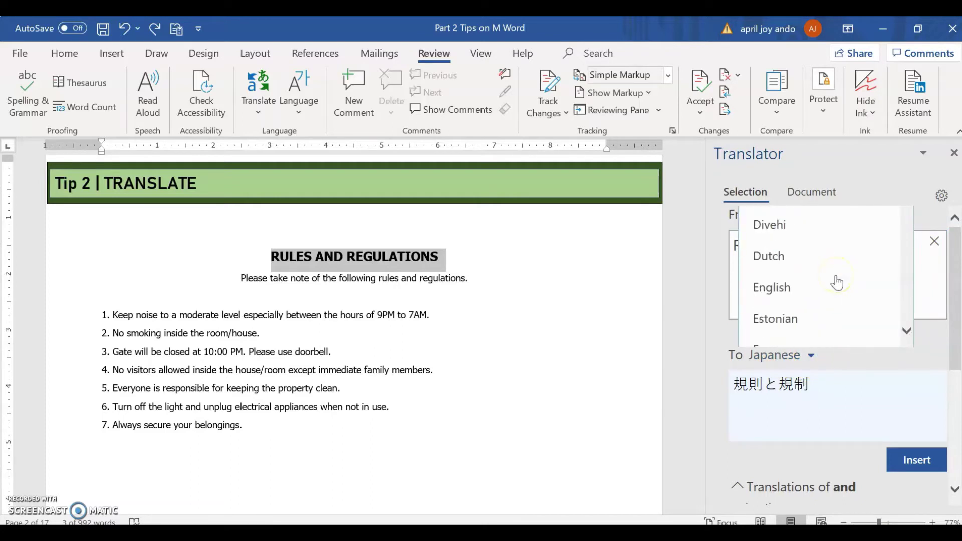
{"action": "scroll", "coordinate": [836, 282], "scroll_direction": "down", "scroll_amount": 3}
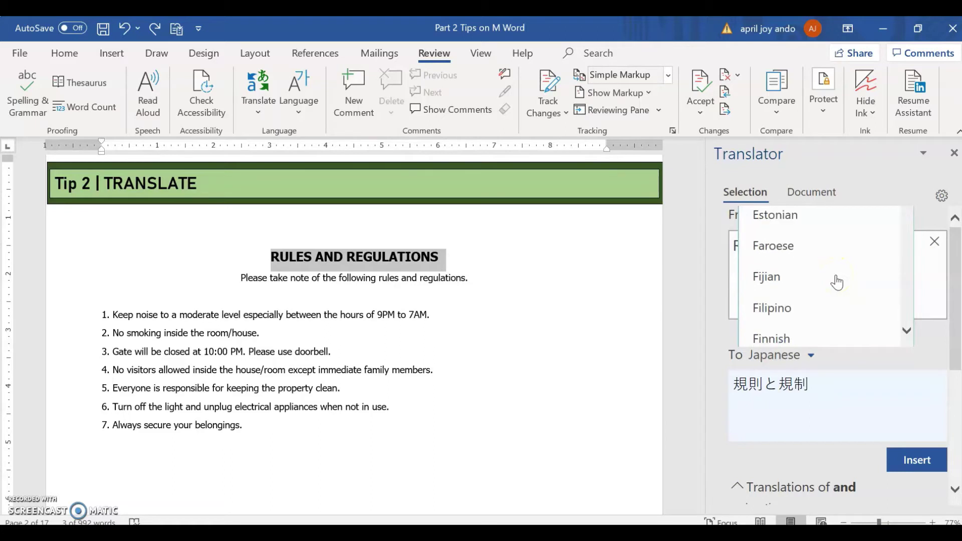
{"action": "left_click", "coordinate": [790, 309]}
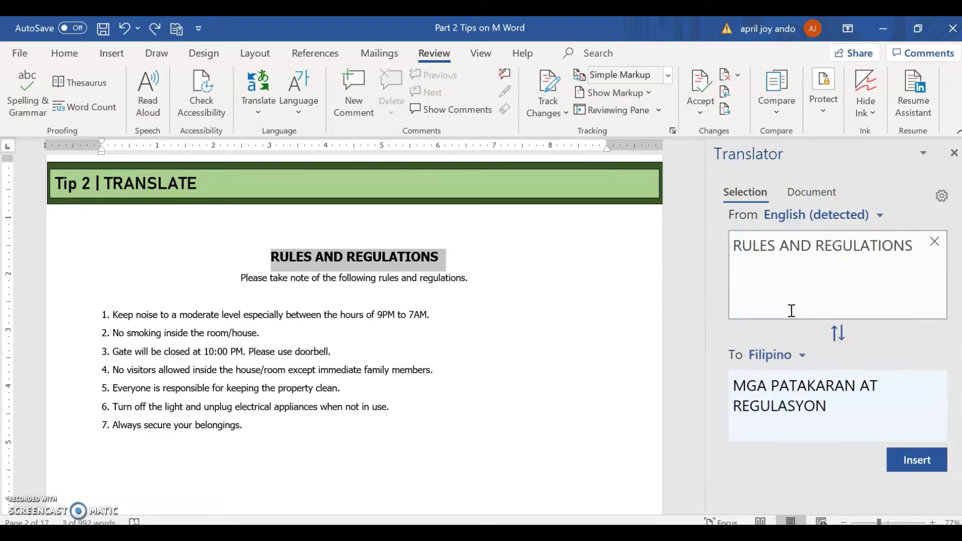
- Replace the heading with its Filipino translation, MGA PATAKARAN AT REGULASYON
{"action": "left_click_drag", "start_coordinate": [735, 252], "coordinate": [888, 256]}
{"action": "left_click", "coordinate": [921, 464]}
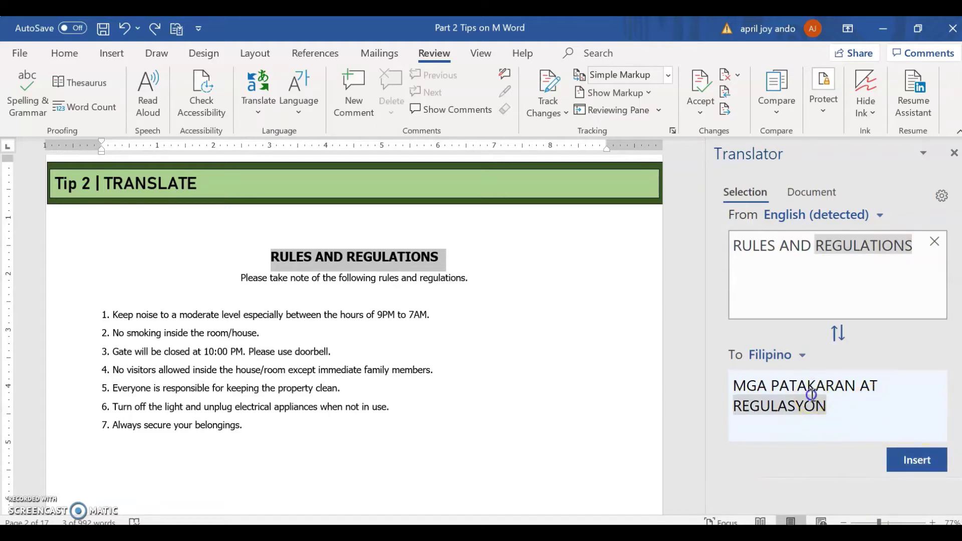
{"action": "left_click", "coordinate": [780, 390]}
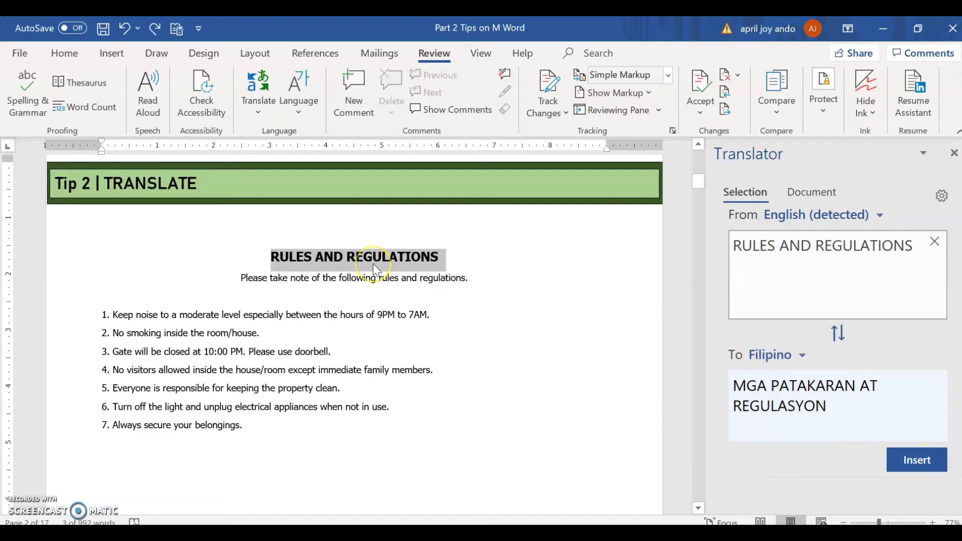
{"action": "left_click", "coordinate": [927, 464]}
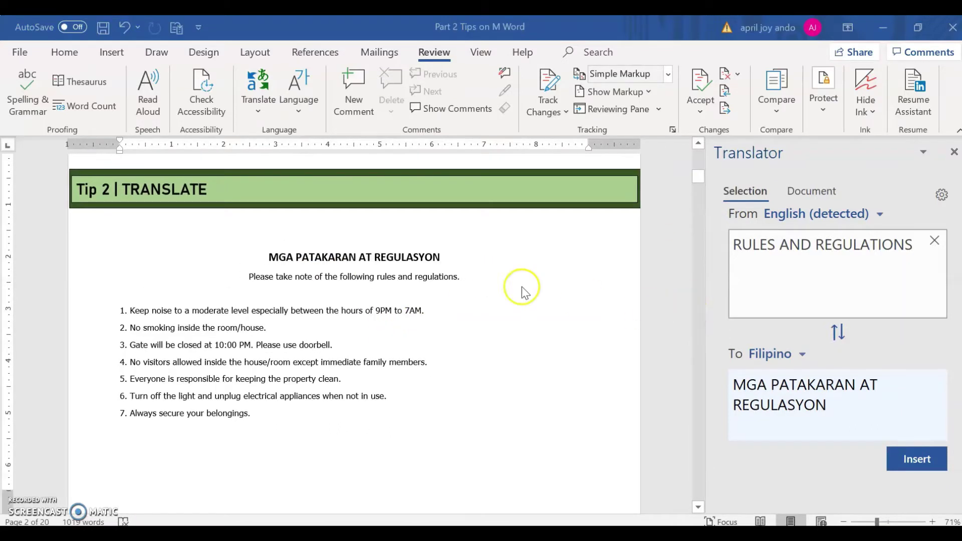
- Undo the translation to bring back the English RULES AND REGULATIONS heading
{"action": "left_click", "coordinate": [430, 256]}
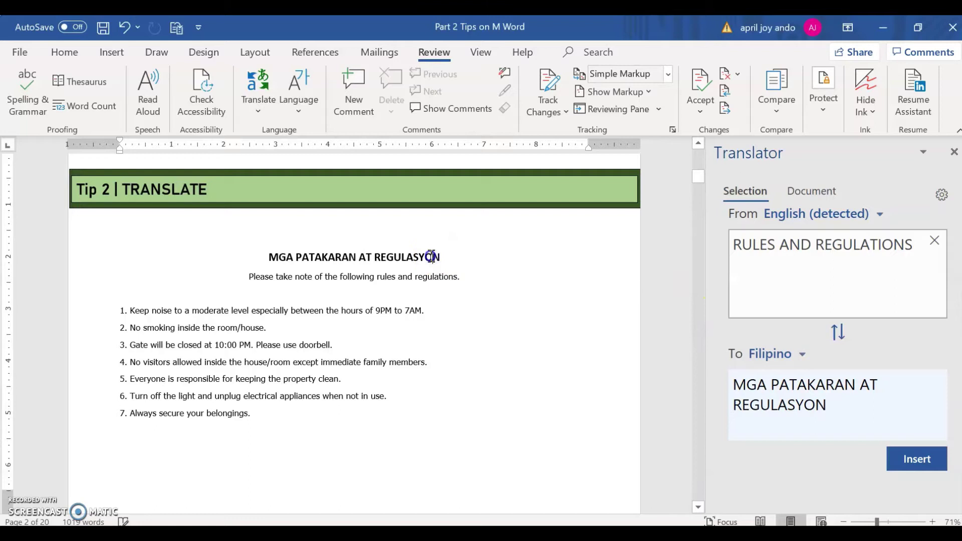
{"action": "left_click", "coordinate": [124, 28]}
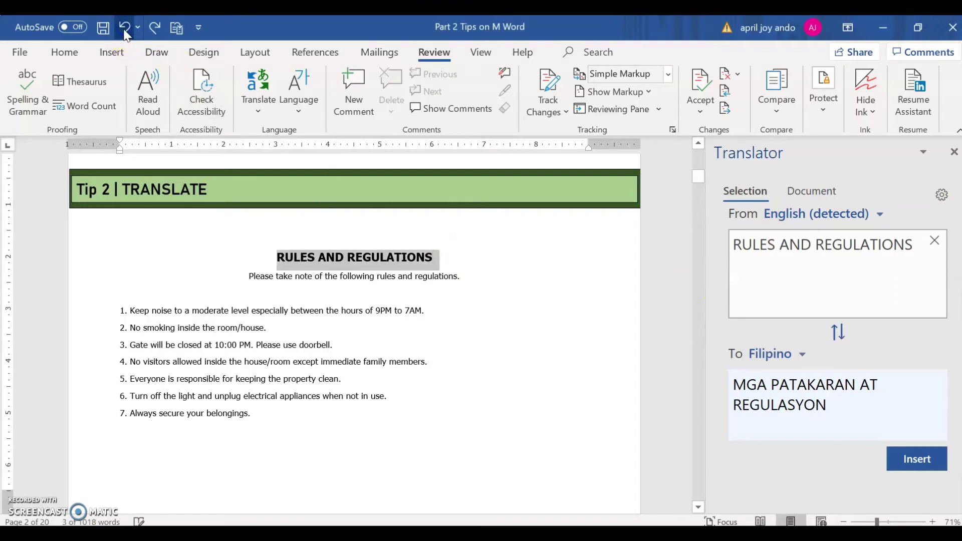
{"action": "left_click", "coordinate": [755, 477]}
{"action": "left_click", "coordinate": [658, 437]}
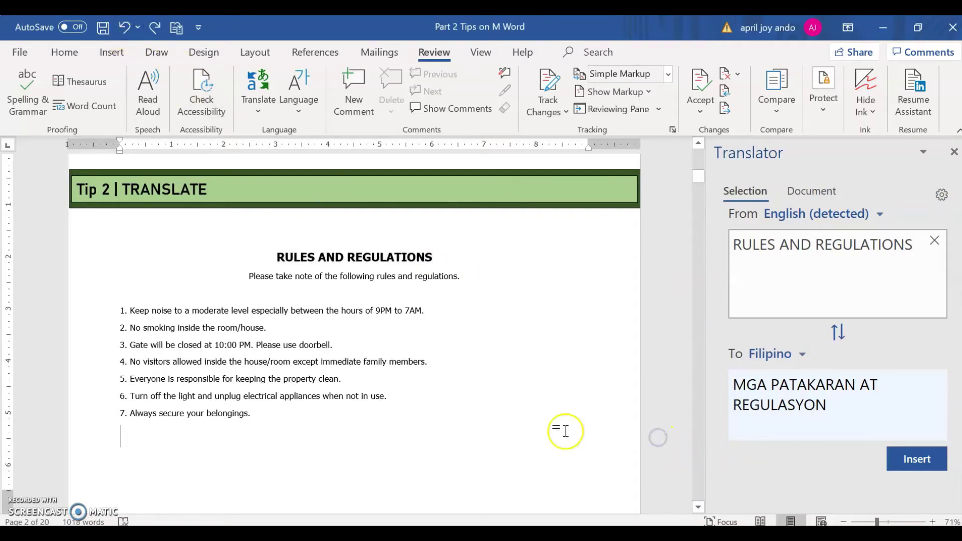
- Preview the Filipino translation of rule item 2 in the Translator pane
{"action": "left_click_drag", "start_coordinate": [176, 328], "coordinate": [267, 329]}
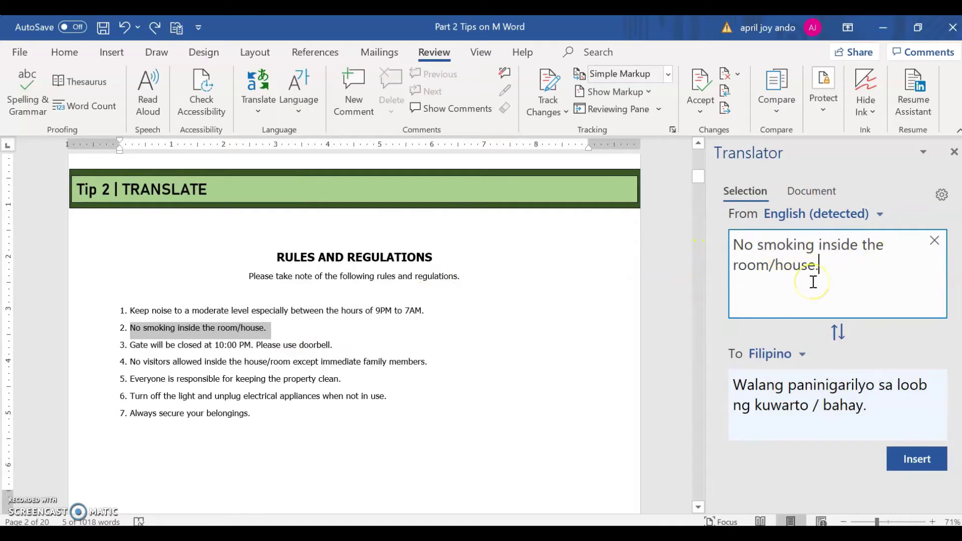
{"action": "left_click", "coordinate": [800, 361]}
{"action": "left_click", "coordinate": [899, 408]}
{"action": "left_click", "coordinate": [466, 398]}
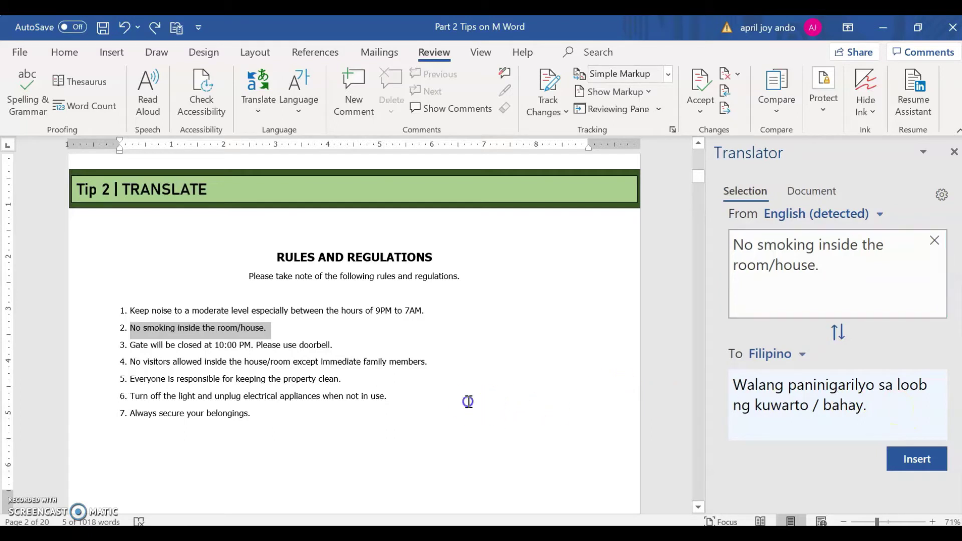
{"action": "left_click", "coordinate": [258, 113]}
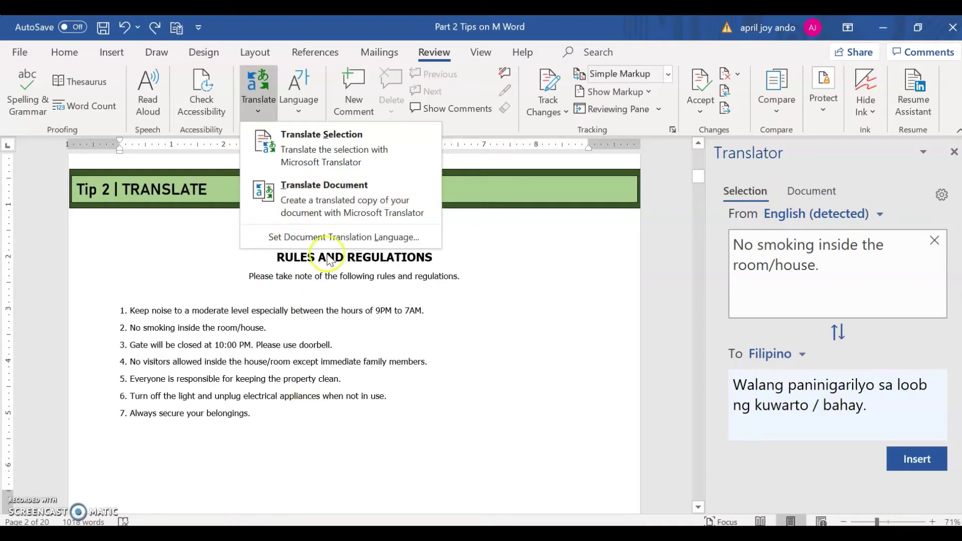
- Switch the Translator to whole-document mode with English as the source language
{"action": "left_click", "coordinate": [340, 206]}
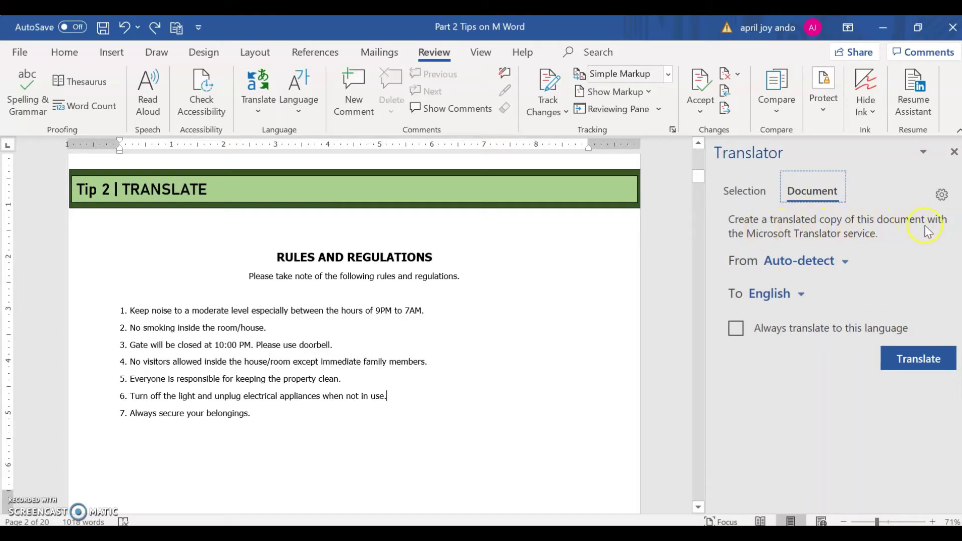
{"action": "left_click", "coordinate": [843, 262]}
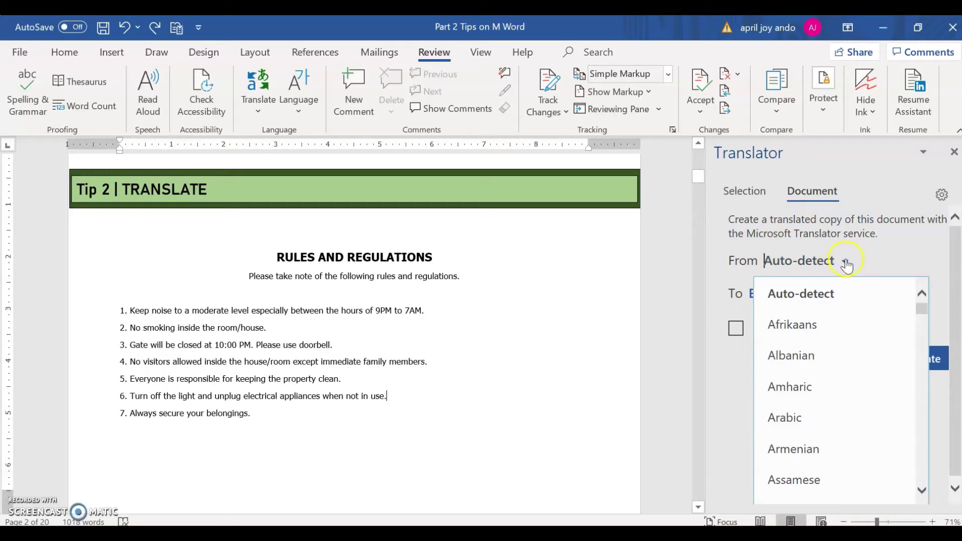
{"action": "left_click", "coordinate": [909, 256]}
{"action": "left_click", "coordinate": [802, 298]}
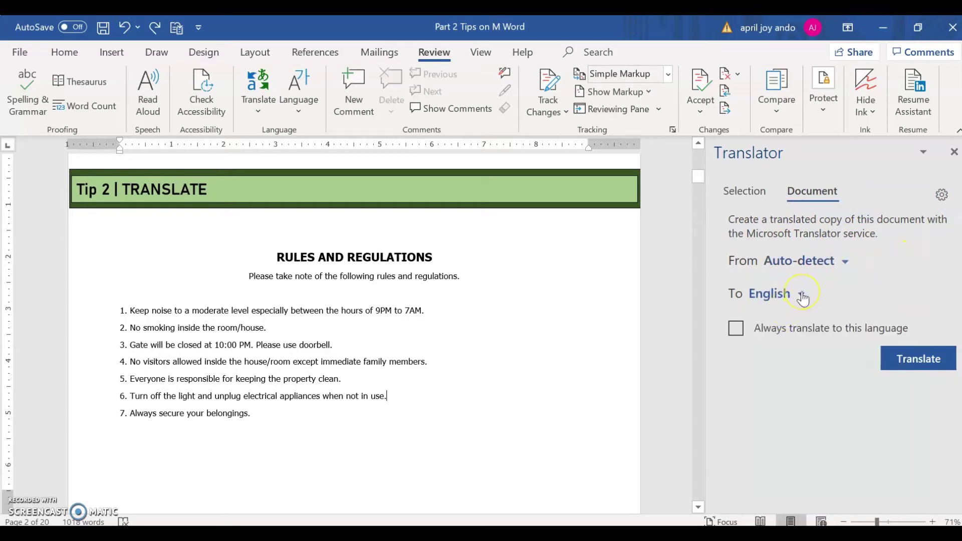
{"action": "left_click", "coordinate": [845, 263]}
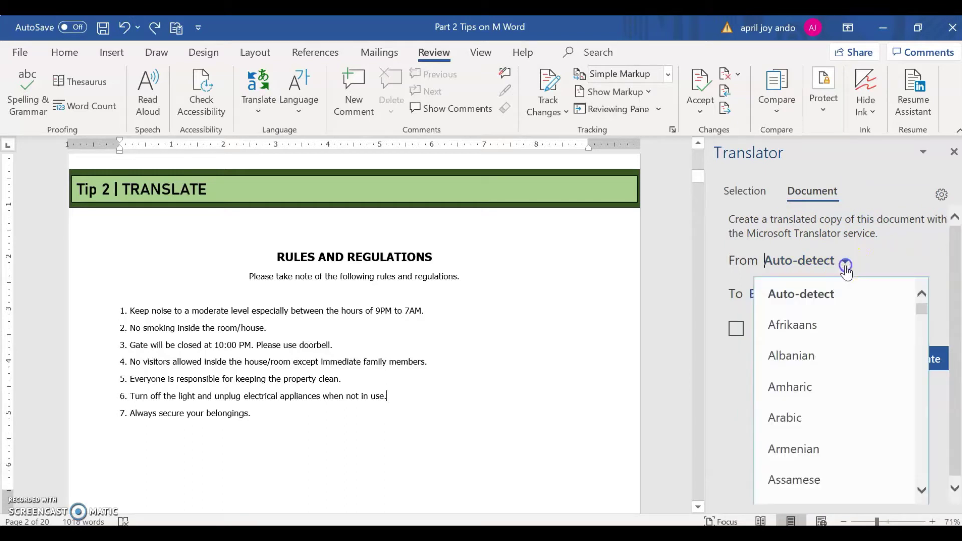
{"action": "scroll", "coordinate": [837, 444], "scroll_direction": "down", "scroll_amount": 5}
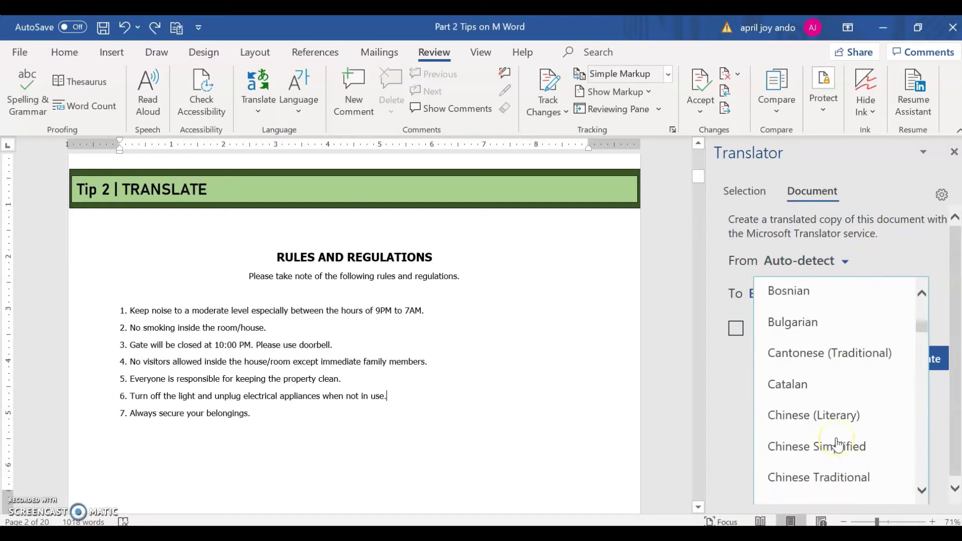
{"action": "scroll", "coordinate": [837, 444], "scroll_direction": "down", "scroll_amount": 5}
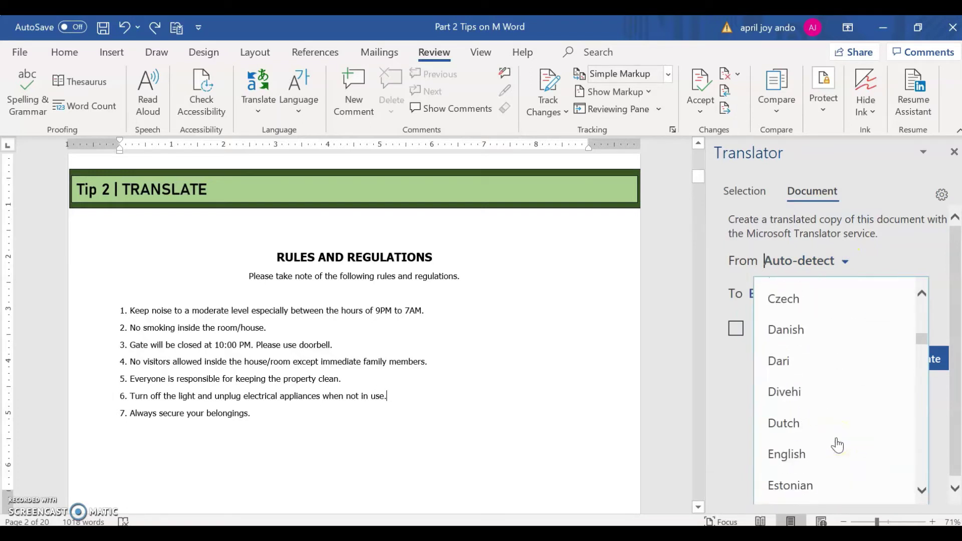
{"action": "scroll", "coordinate": [825, 428], "scroll_direction": "up", "scroll_amount": 1}
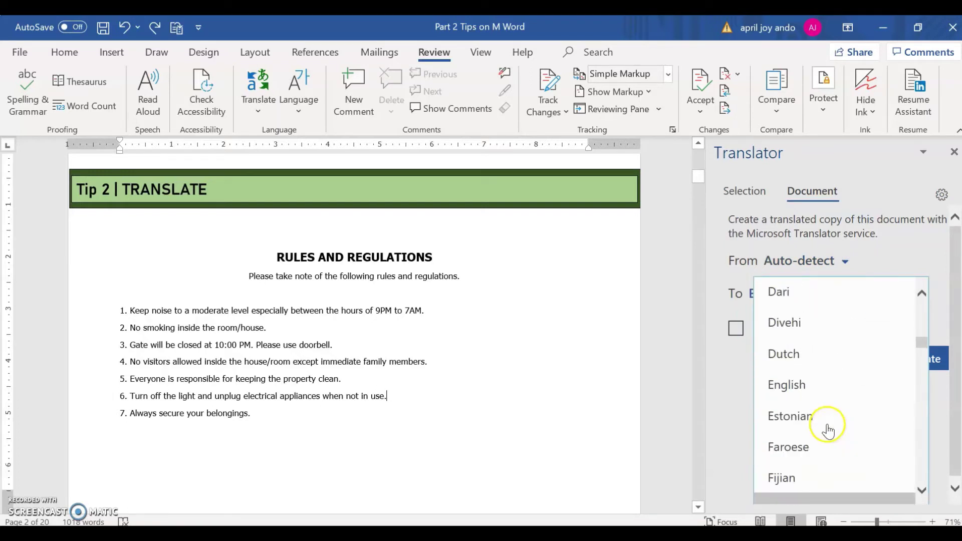
{"action": "left_click", "coordinate": [799, 380]}
- Set Filipino as the target language and create a translated copy of the document
{"action": "left_click", "coordinate": [790, 297]}
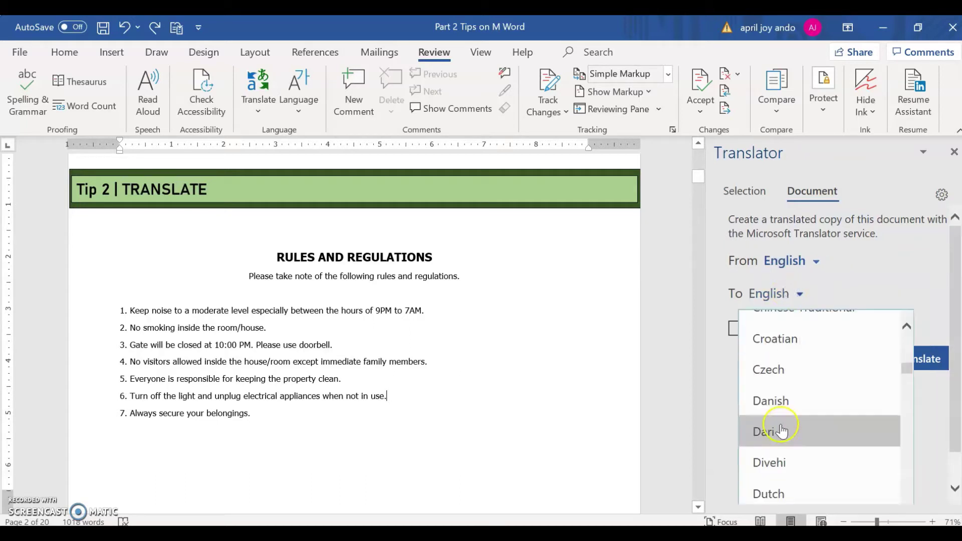
{"action": "scroll", "coordinate": [781, 430], "scroll_direction": "down", "scroll_amount": 2}
{"action": "scroll", "coordinate": [782, 432], "scroll_direction": "down", "scroll_amount": 1}
{"action": "scroll", "coordinate": [769, 403], "scroll_direction": "up", "scroll_amount": 1}
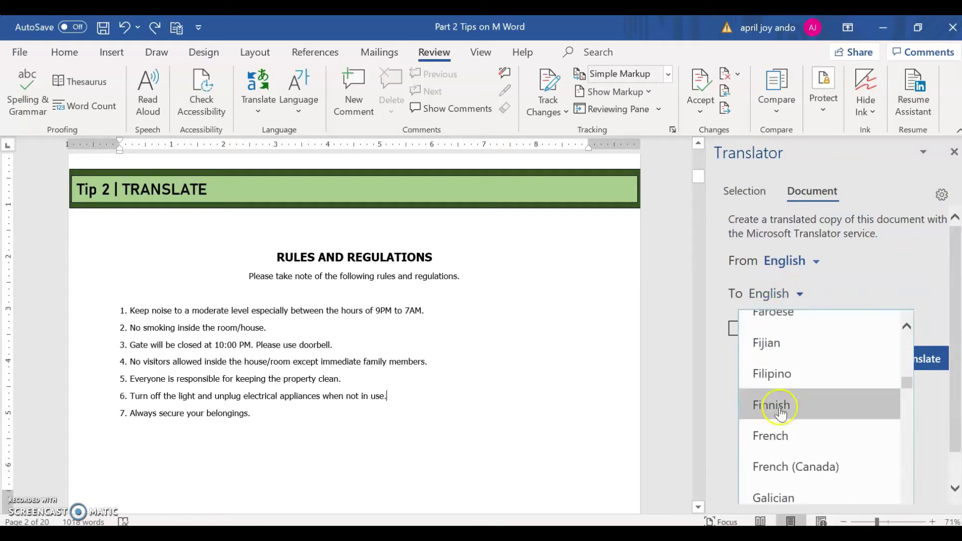
{"action": "left_click", "coordinate": [780, 369]}
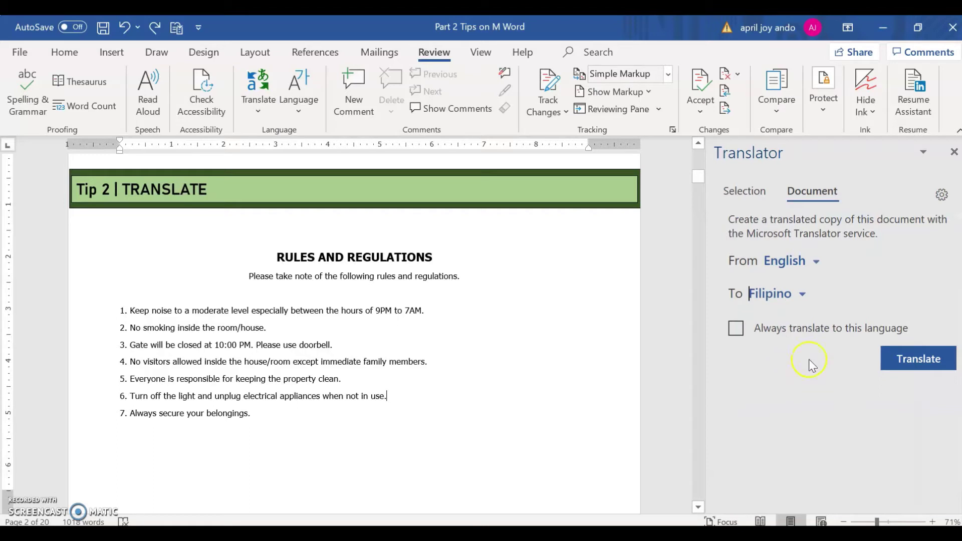
{"action": "left_click", "coordinate": [916, 364]}
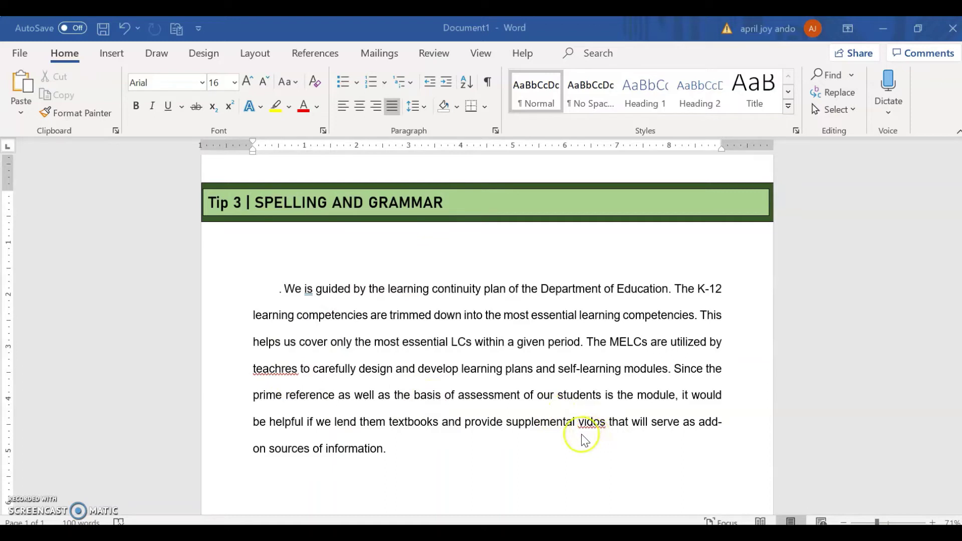
- Run Spelling & Grammar, correcting teachres to teachers, vidos to videos and 'We is' to 'We are'
{"action": "left_click", "coordinate": [428, 55]}
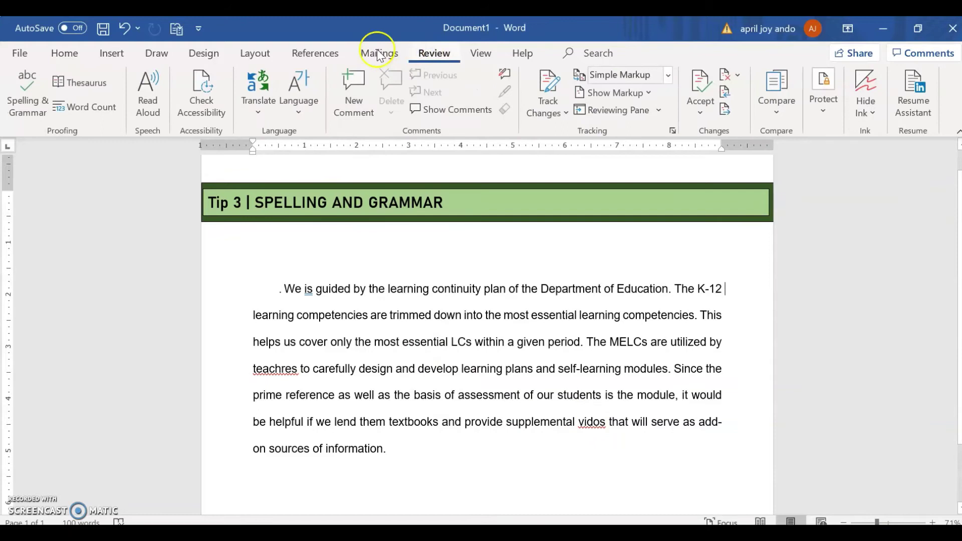
{"action": "left_click", "coordinate": [21, 99]}
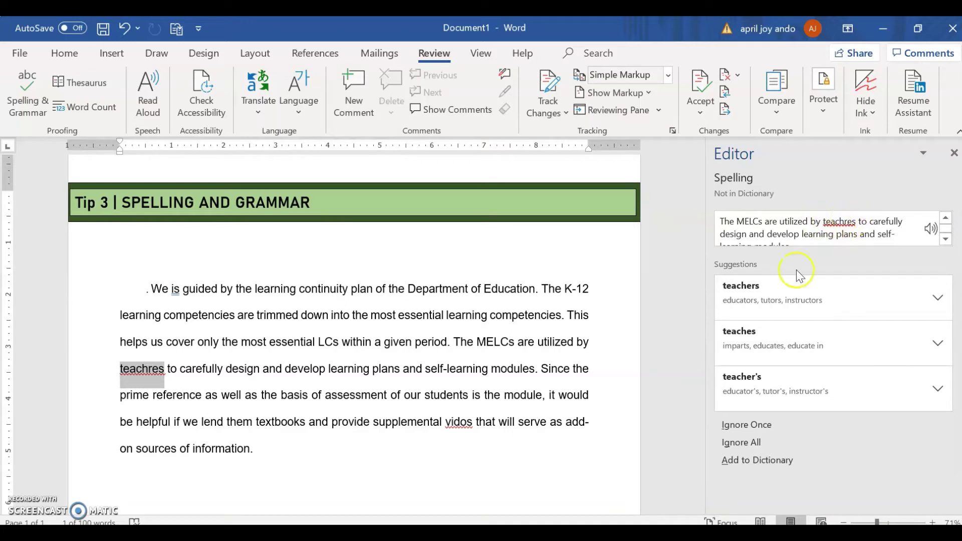
{"action": "left_click", "coordinate": [774, 296]}
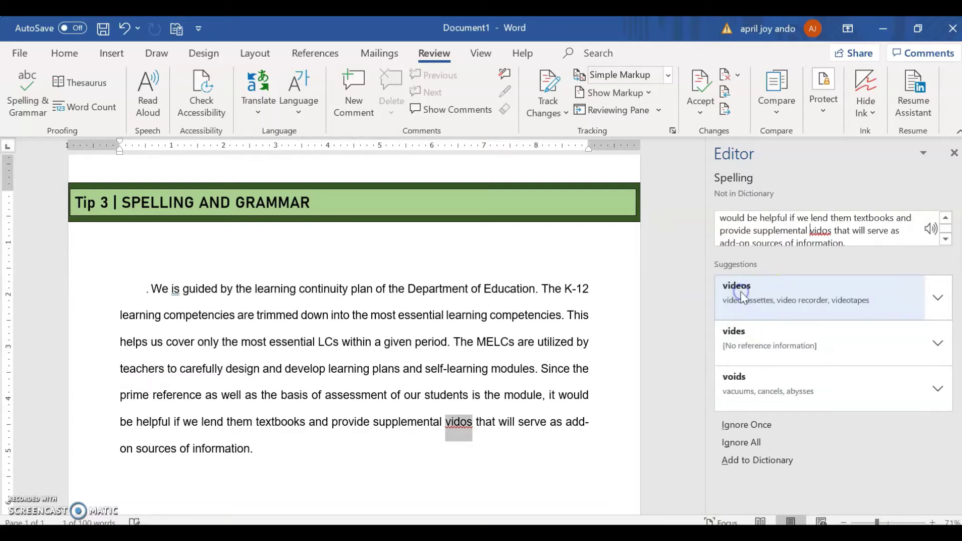
{"action": "left_click", "coordinate": [762, 300]}
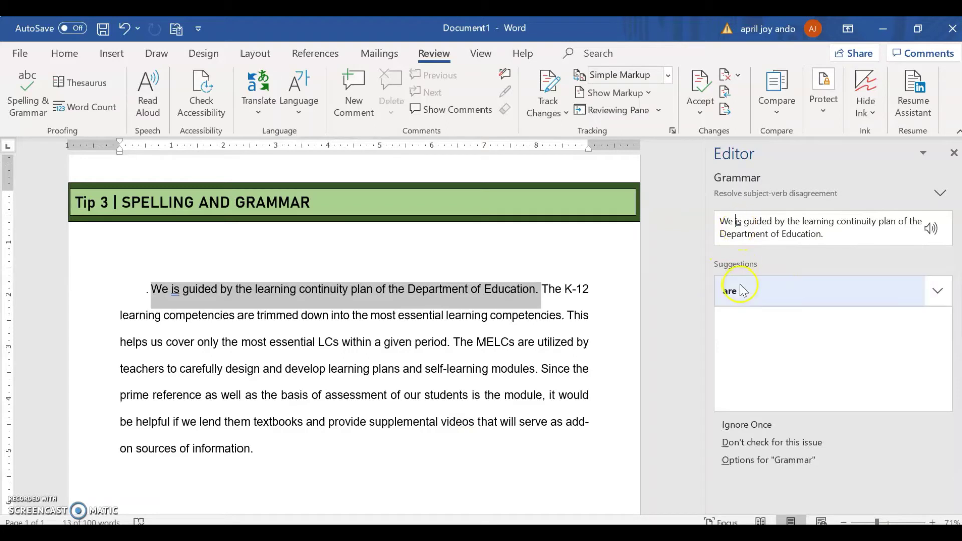
{"action": "left_click", "coordinate": [739, 284]}
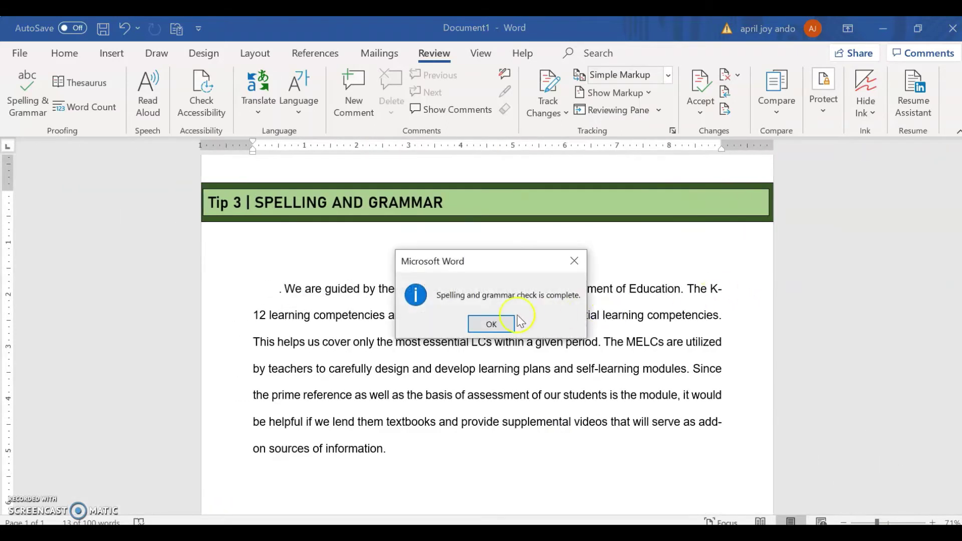
{"action": "left_click", "coordinate": [499, 325]}
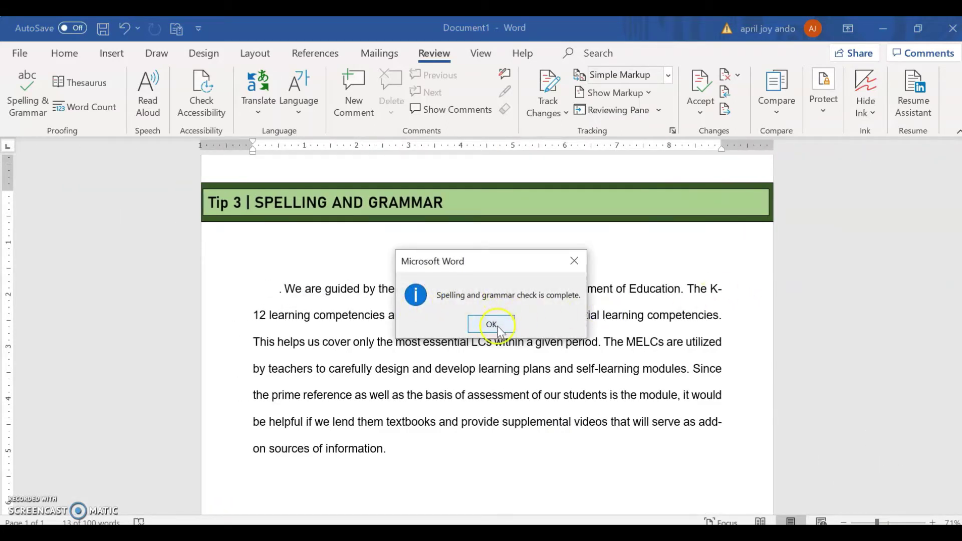
{"action": "left_click", "coordinate": [490, 325]}
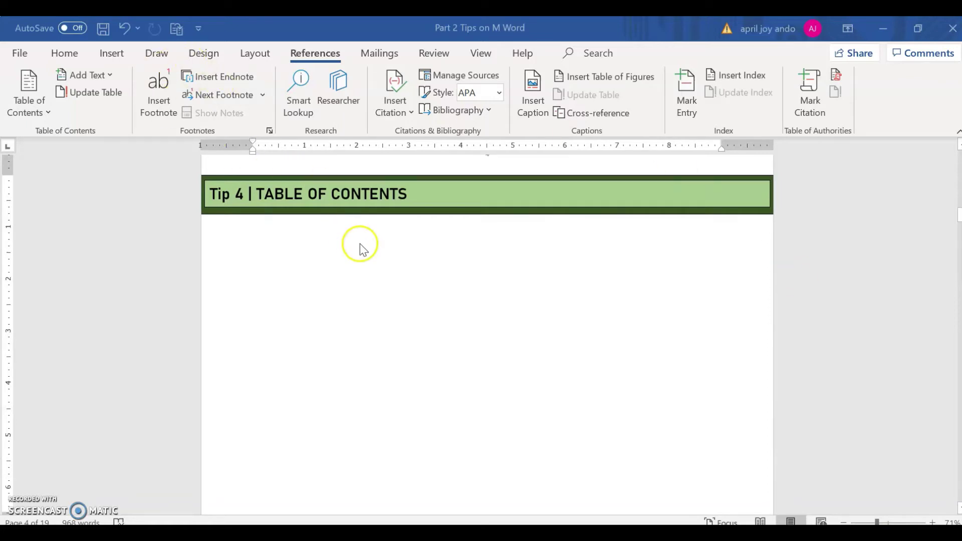
- Insert a Manual Table of contents under the Tip 4 heading
{"action": "left_click", "coordinate": [44, 114]}
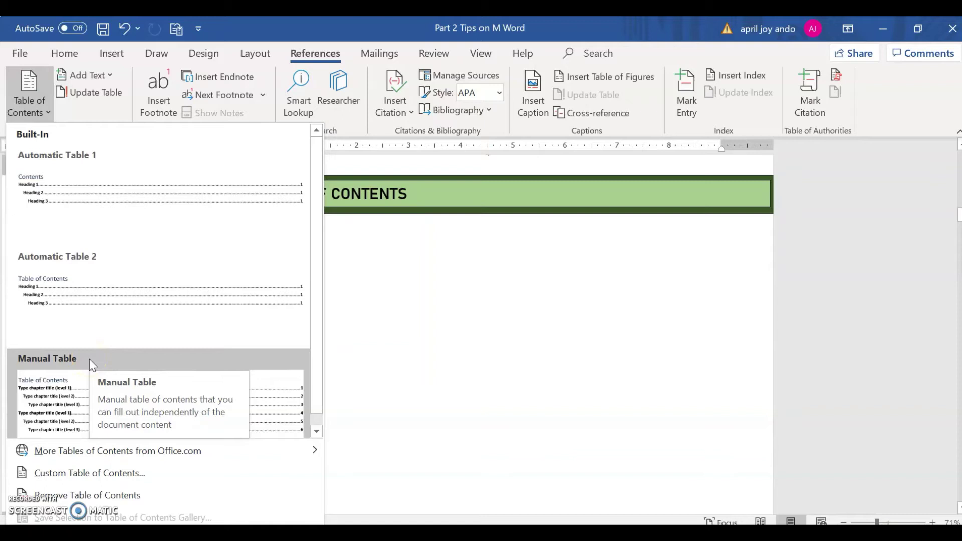
{"action": "left_click", "coordinate": [90, 359]}
- Select the Table of Contents heading and make it centred, bold and 22 pt
{"action": "left_click", "coordinate": [365, 335]}
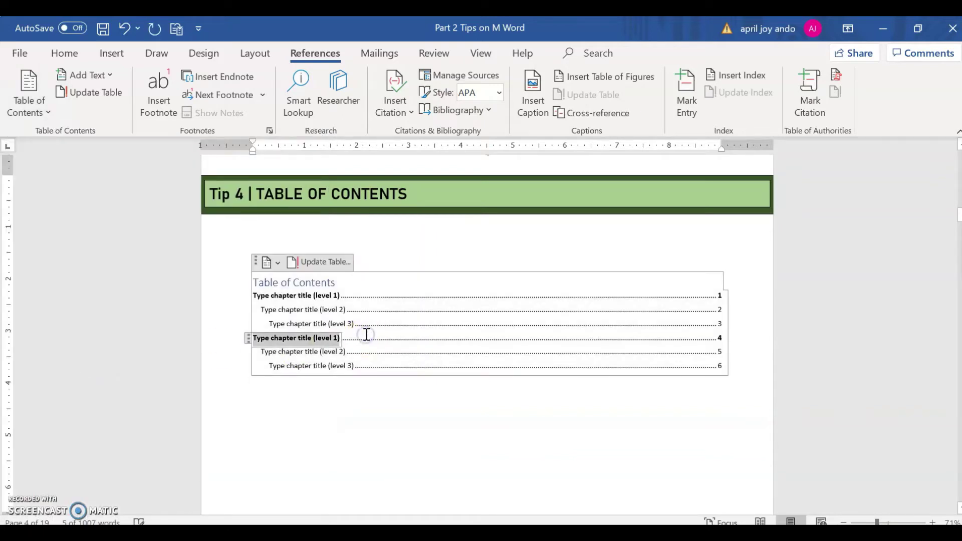
{"action": "left_click", "coordinate": [370, 287]}
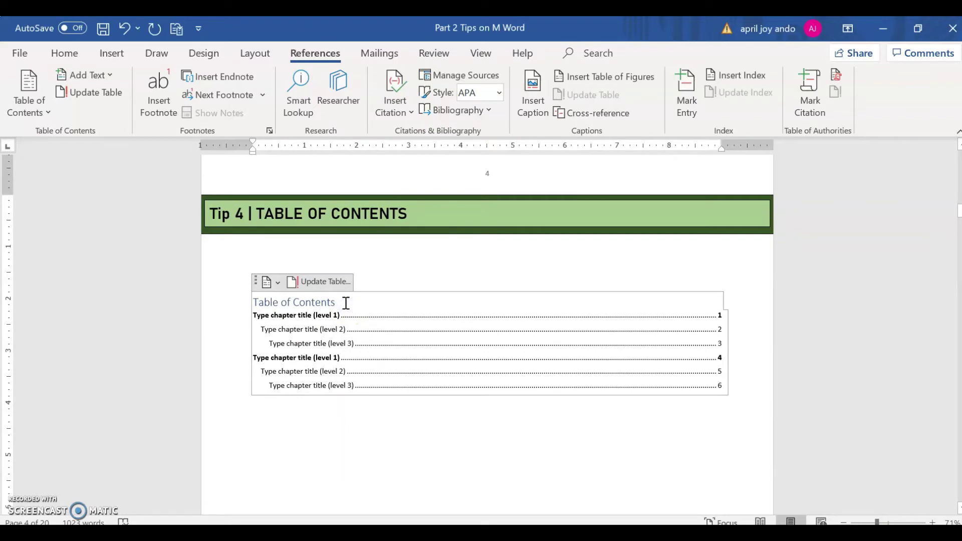
{"action": "left_click_drag", "start_coordinate": [346, 303], "coordinate": [253, 302]}
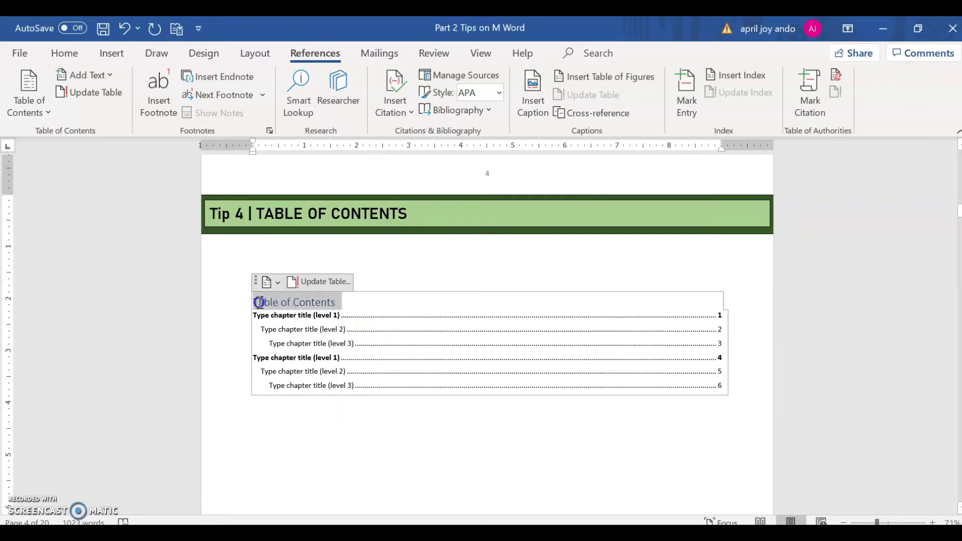
{"action": "left_click", "coordinate": [62, 64]}
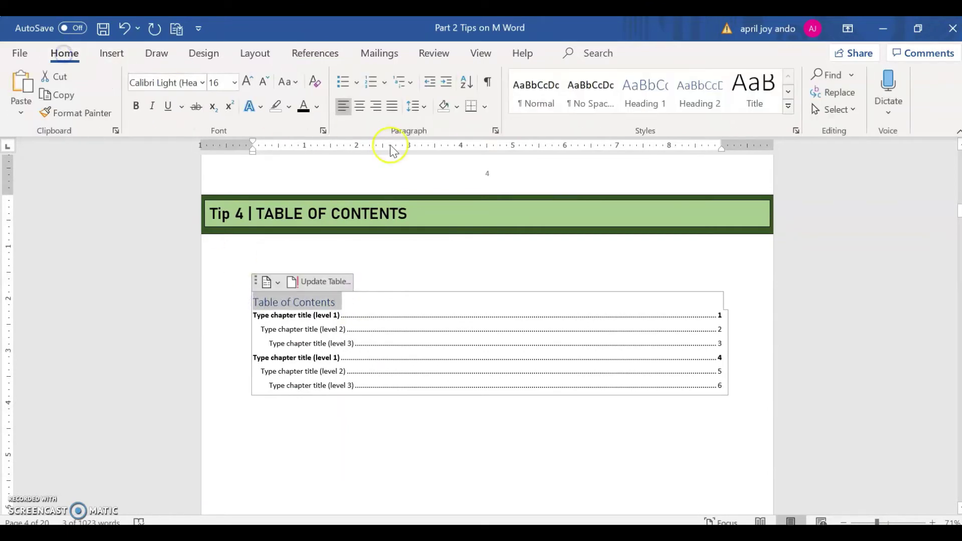
{"action": "left_click", "coordinate": [359, 107]}
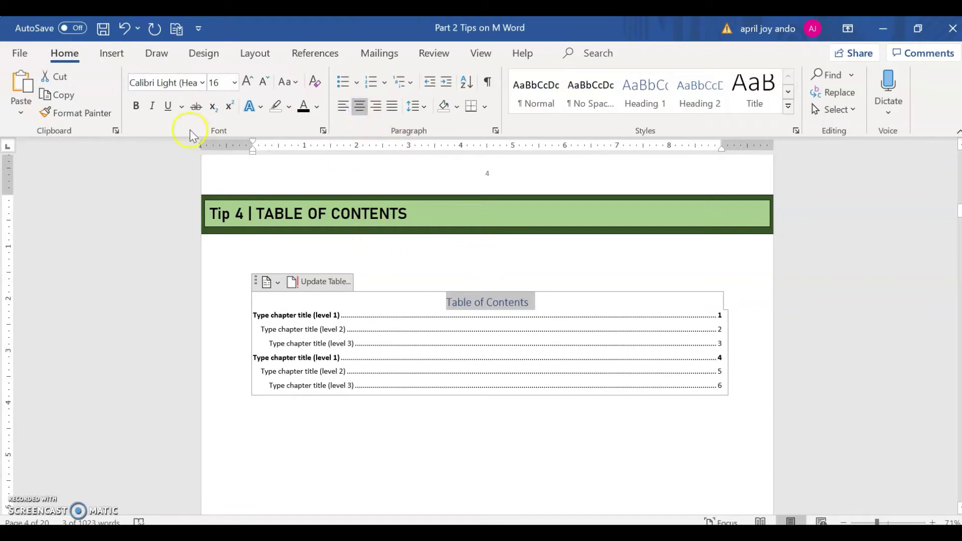
{"action": "left_click", "coordinate": [138, 108]}
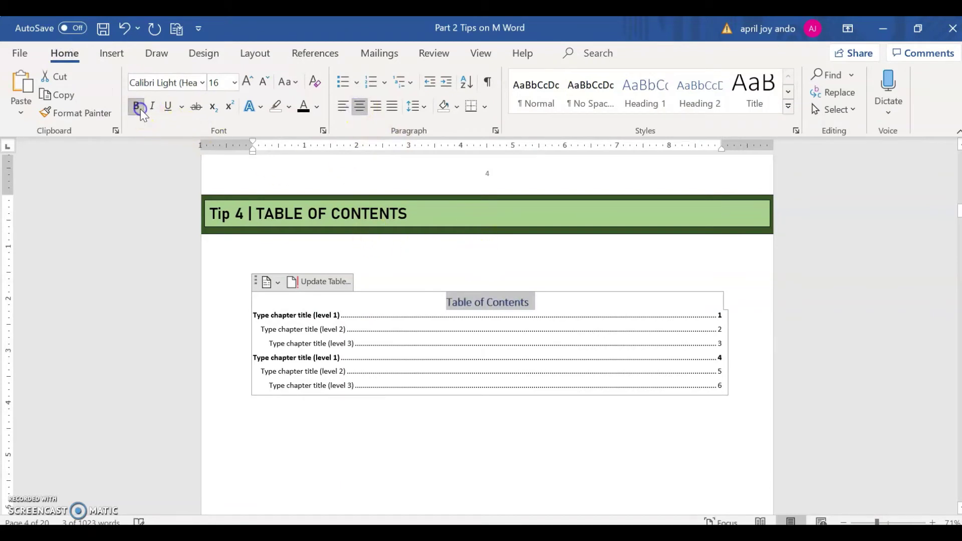
{"action": "left_click", "coordinate": [246, 82]}
{"action": "left_click", "coordinate": [247, 82]}
{"action": "left_click", "coordinate": [247, 83]}
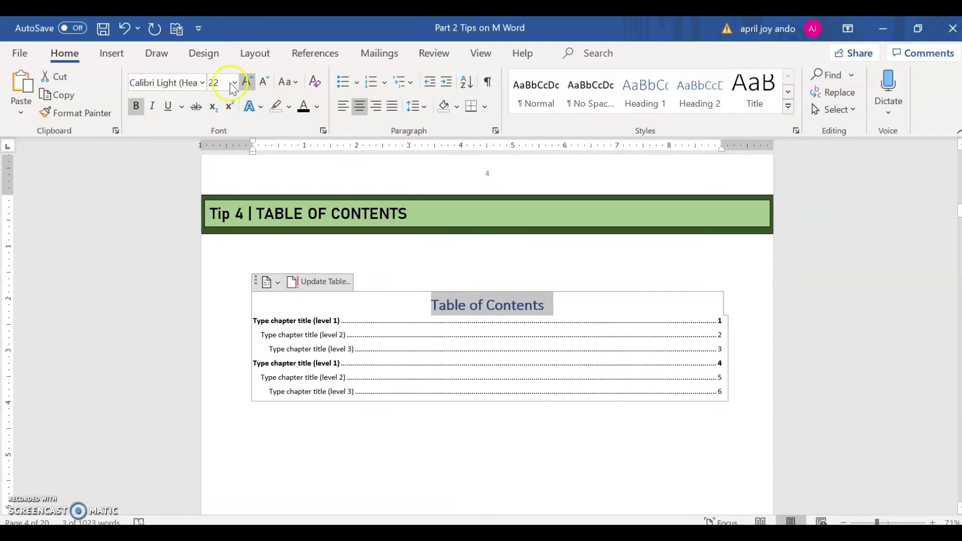
- Change the heading font to Tahoma with Automatic (black) font colour
{"action": "left_click", "coordinate": [170, 83]}
{"action": "left_click", "coordinate": [202, 82]}
{"action": "left_click", "coordinate": [185, 219]}
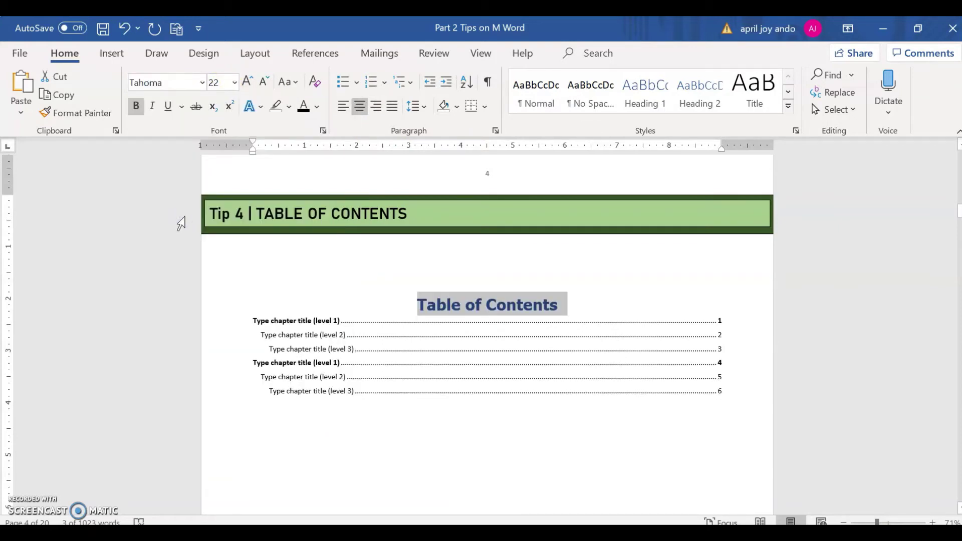
{"action": "left_click", "coordinate": [317, 107]}
{"action": "left_click", "coordinate": [317, 127]}
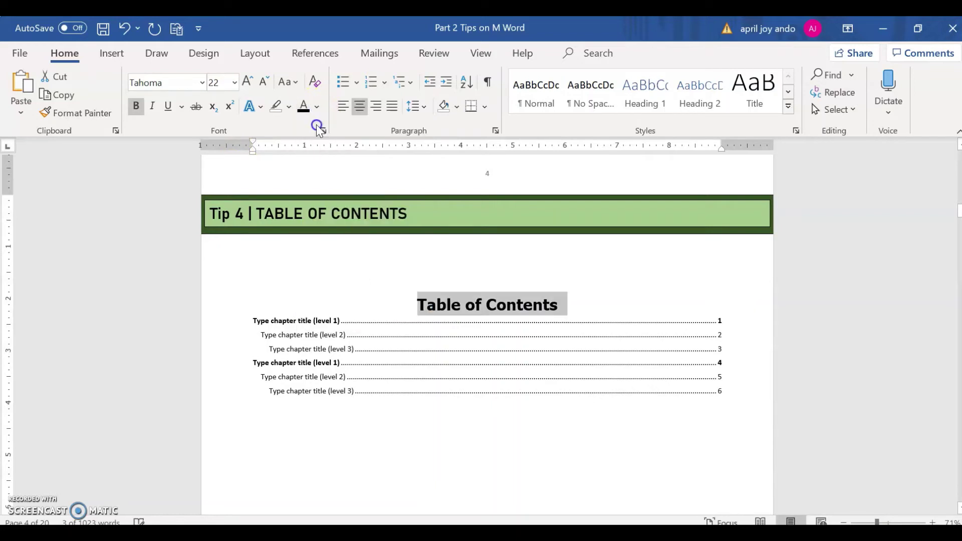
- Replace the first three placeholders with THE EARTH, THE LAYERS OF THE EARTH and ACTIVITY 1
{"action": "left_click", "coordinate": [422, 379]}
{"action": "left_click", "coordinate": [264, 324]}
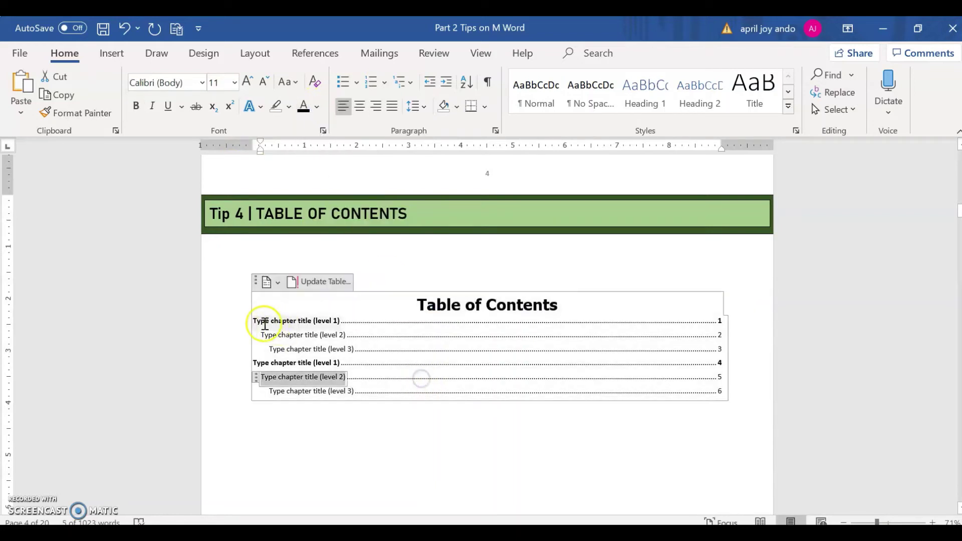
{"action": "left_click", "coordinate": [249, 321]}
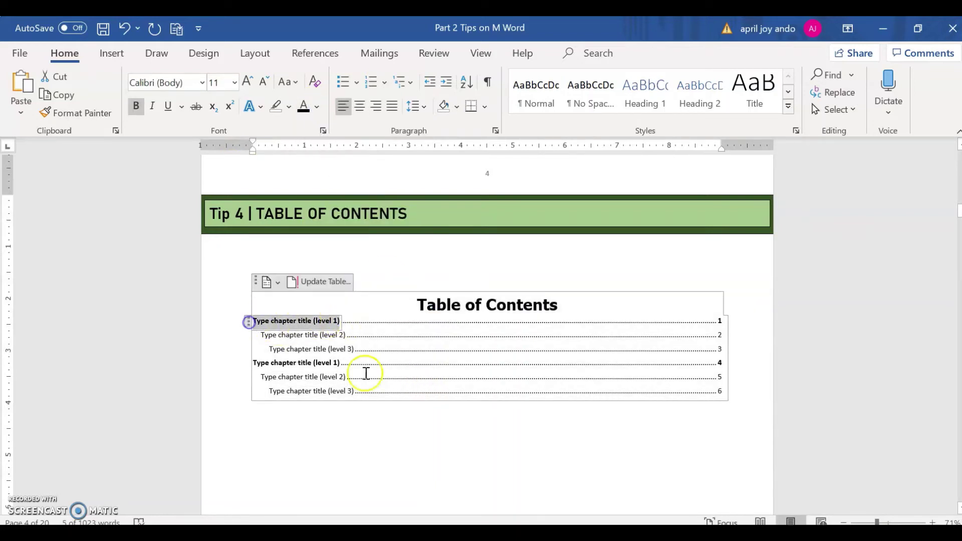
{"action": "type", "text": "T"}
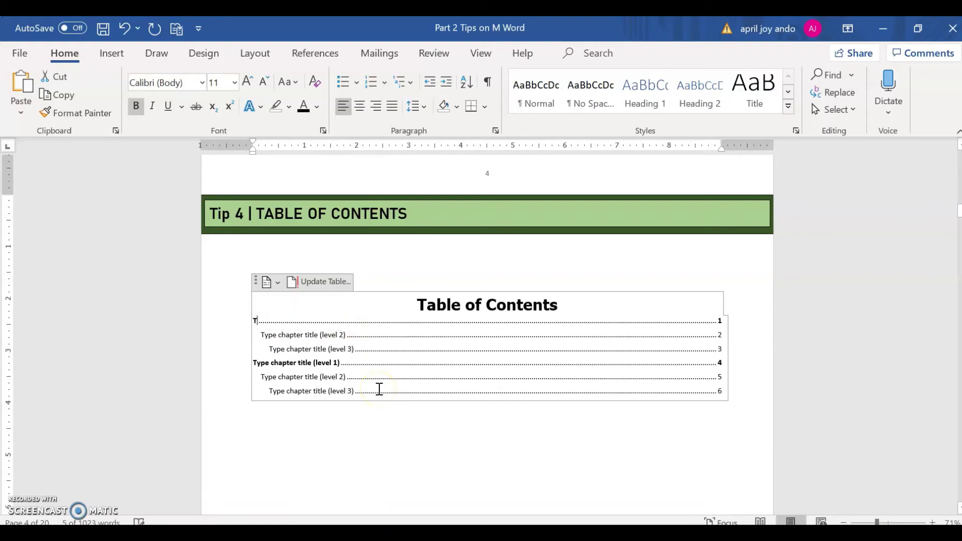
{"action": "type", "text": "HE EARTH"}
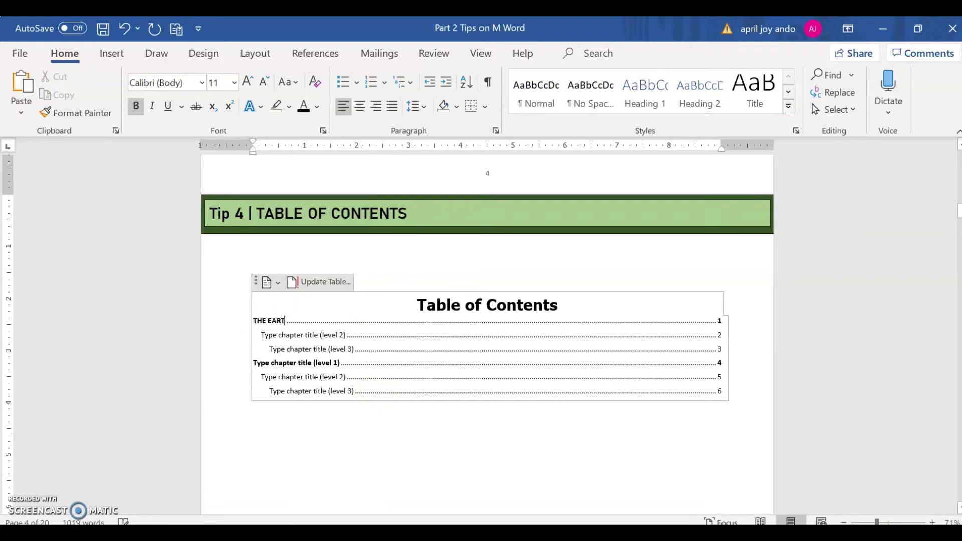
{"action": "left_click", "coordinate": [346, 334]}
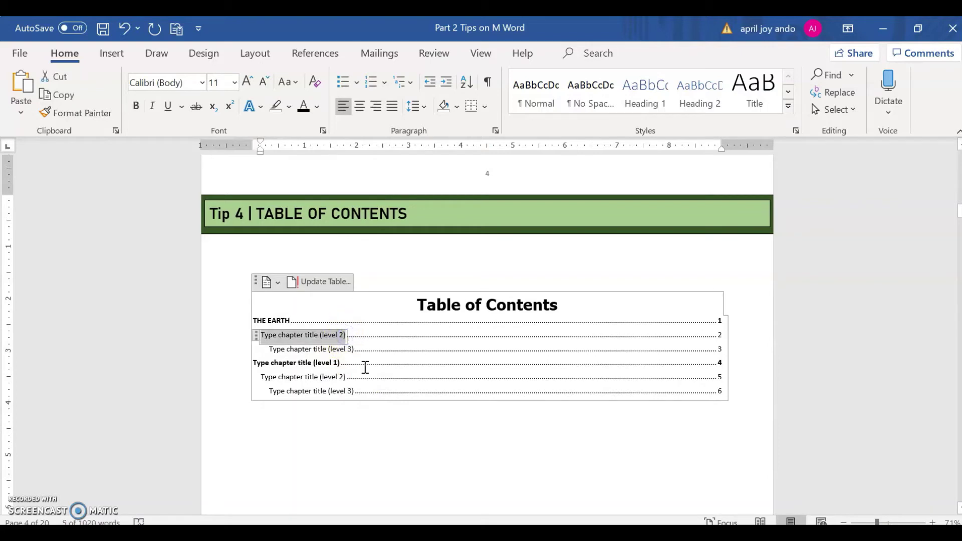
{"action": "type", "text": "THE"}
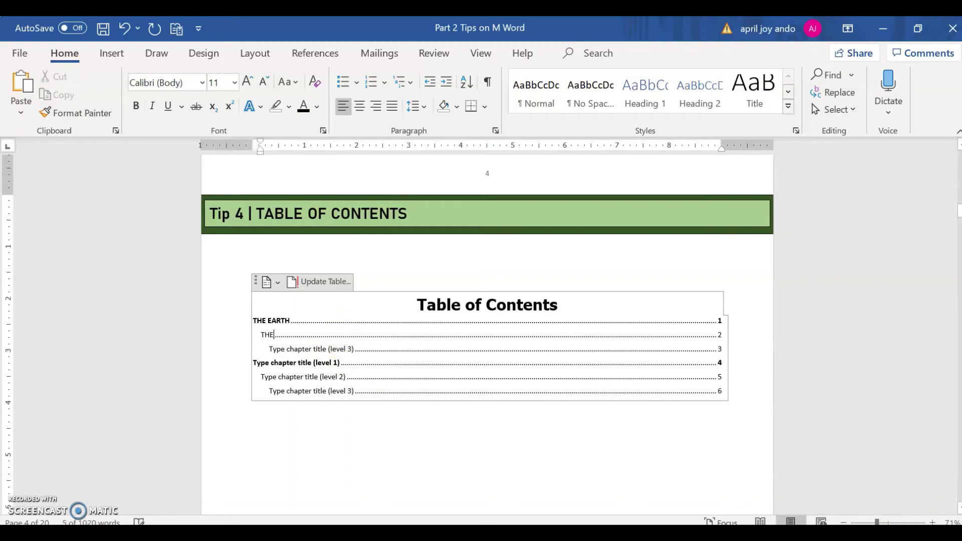
{"action": "type", "text": " LAYERS OF THE"}
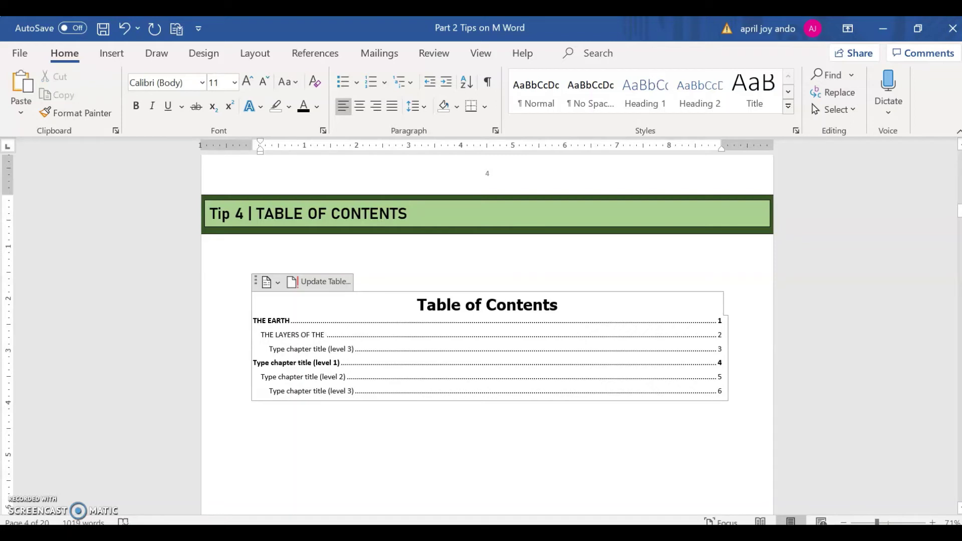
{"action": "type", "text": " EARTH"}
{"action": "left_click", "coordinate": [337, 349]}
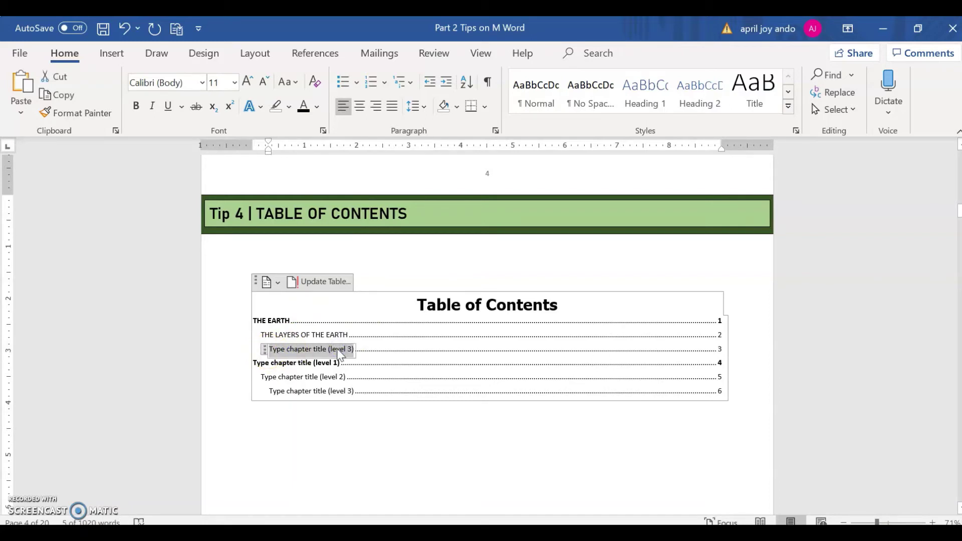
{"action": "type", "text": "ACTIVITY"}
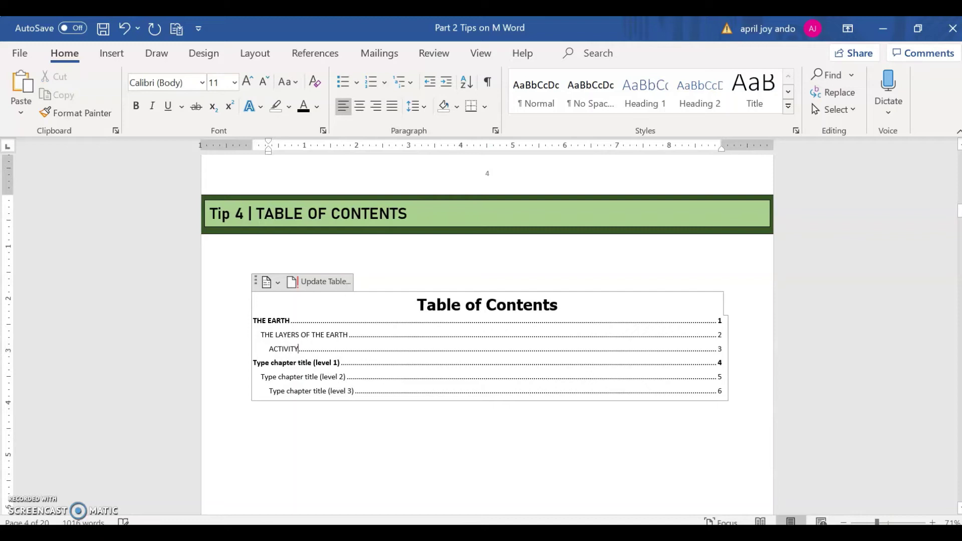
{"action": "type", "text": " 1"}
- Replace the remaining placeholders with THE ATMOSPHERE, THE LAYERS OF THE ATMOSPHERE and ACTIVITY 2
{"action": "left_click", "coordinate": [283, 364]}
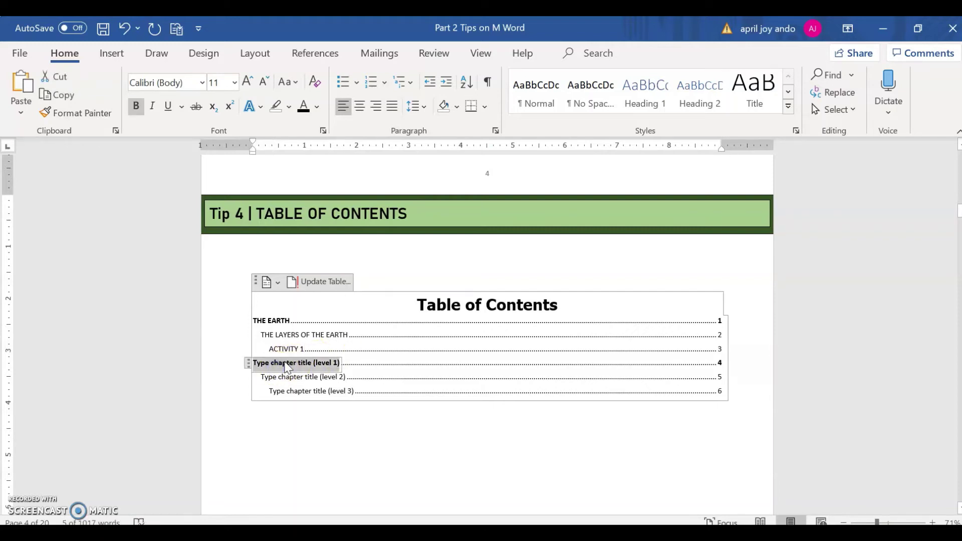
{"action": "type", "text": "THE A"}
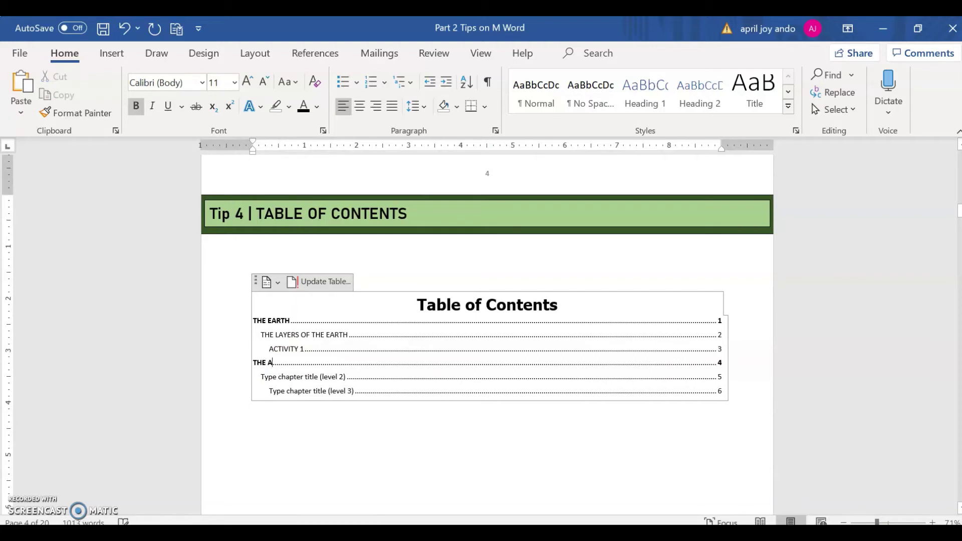
{"action": "type", "text": "TMOSPHERE"}
{"action": "left_click", "coordinate": [303, 376]}
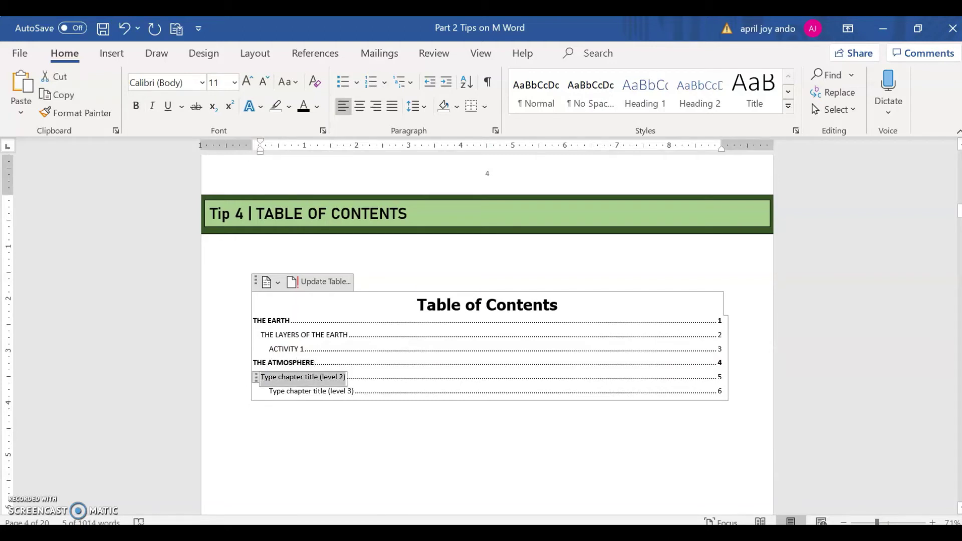
{"action": "type", "text": "THE LA"}
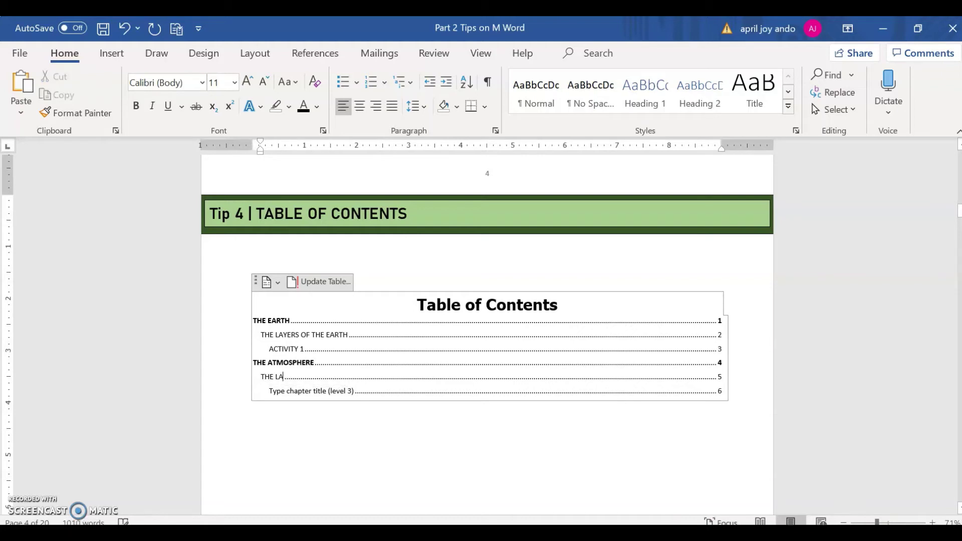
{"action": "type", "text": "YERS FF THE ATMOSPHERE"}
{"action": "left_click", "coordinate": [300, 392]}
{"action": "type", "text": "ACTIVITY 2"}
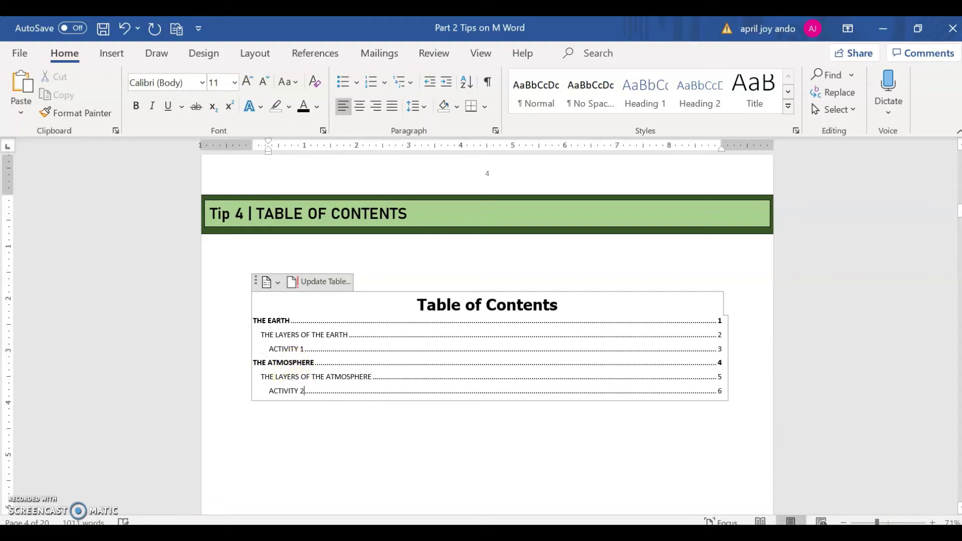
{"action": "left_click", "coordinate": [304, 348]}
{"action": "left_click", "coordinate": [305, 391]}
- Add a THE ECOSYSTEM entry with dot leaders and page 7 below ACTIVITY 2
{"action": "left_click", "coordinate": [721, 391]}
{"action": "key", "text": "Return"}
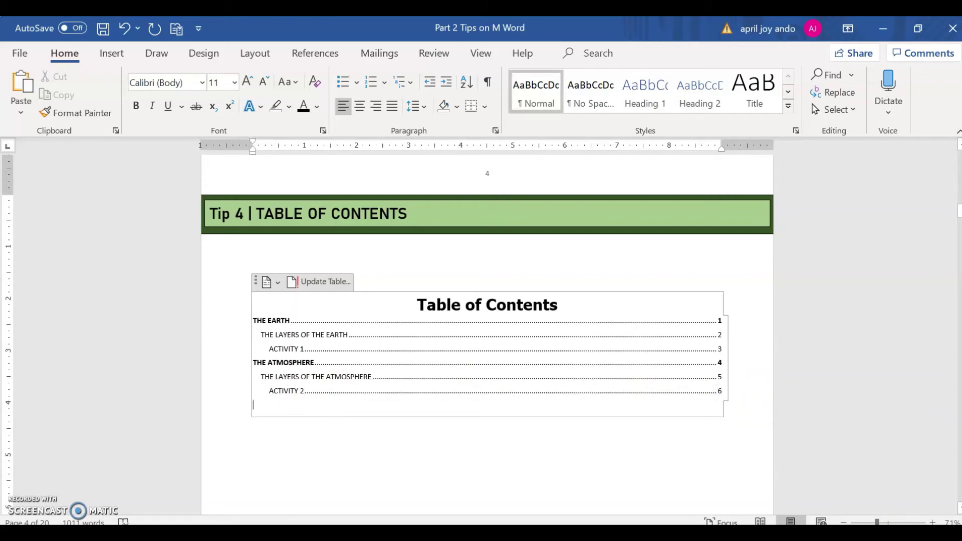
{"action": "type", "text": "THE ECISYSTEM"}
{"action": "left_click", "coordinate": [277, 405]}
{"action": "key", "text": "Delete"}
{"action": "type", "text": "OSYSTEM...................................................................."}
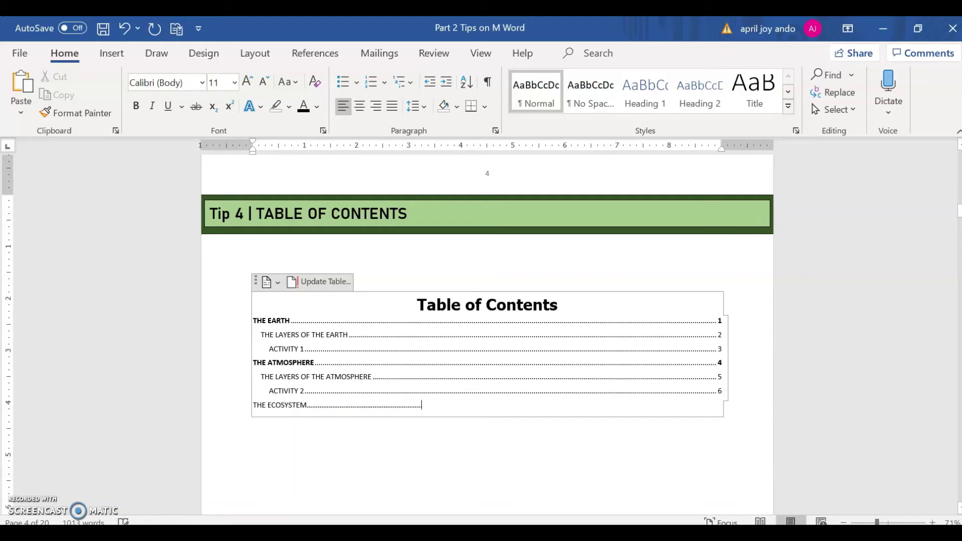
{"action": "type", "text": ".............................................................................................................................................."}
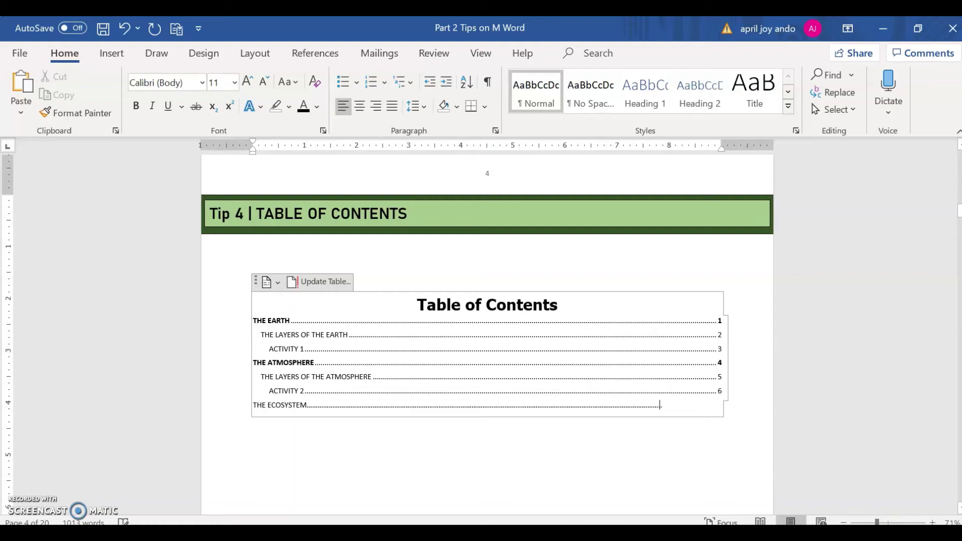
{"action": "type", "text": "..................................................7"}
- Add THE FOOD CHAIN entry on page 8, then begin a dotted ACTIVITY 3 line
{"action": "key", "text": "Return"}
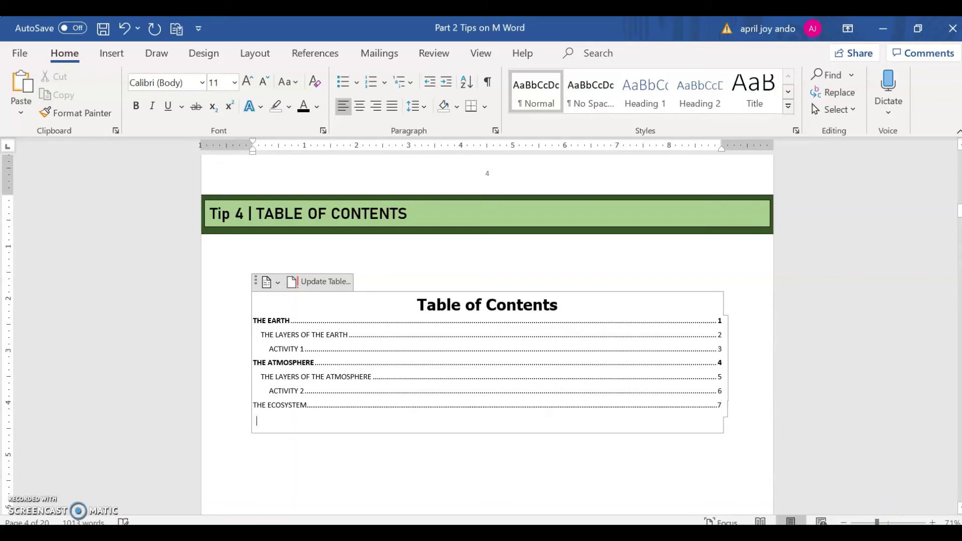
{"action": "type", "text": "THE FOOD CHAIN................................................................................................................................."}
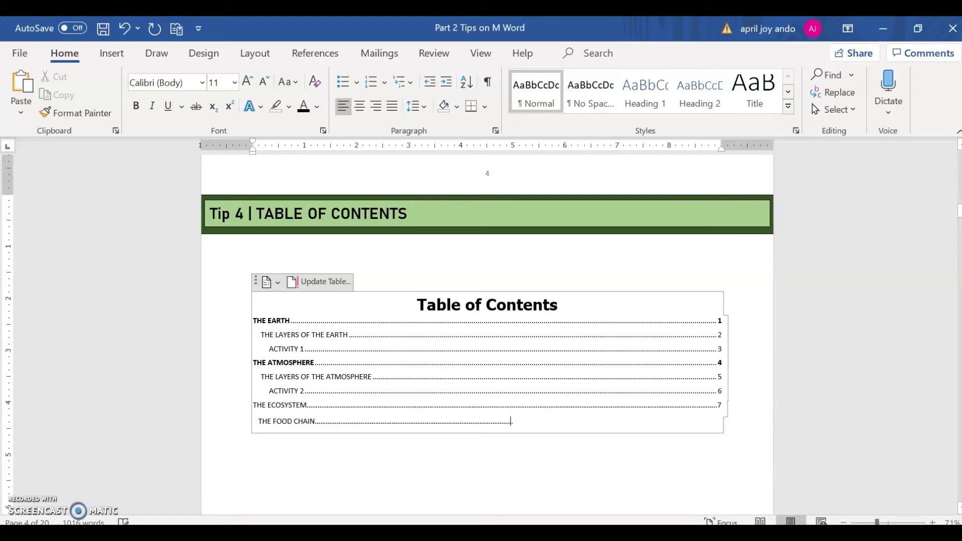
{"action": "type", "text": ".................................................................................................8"}
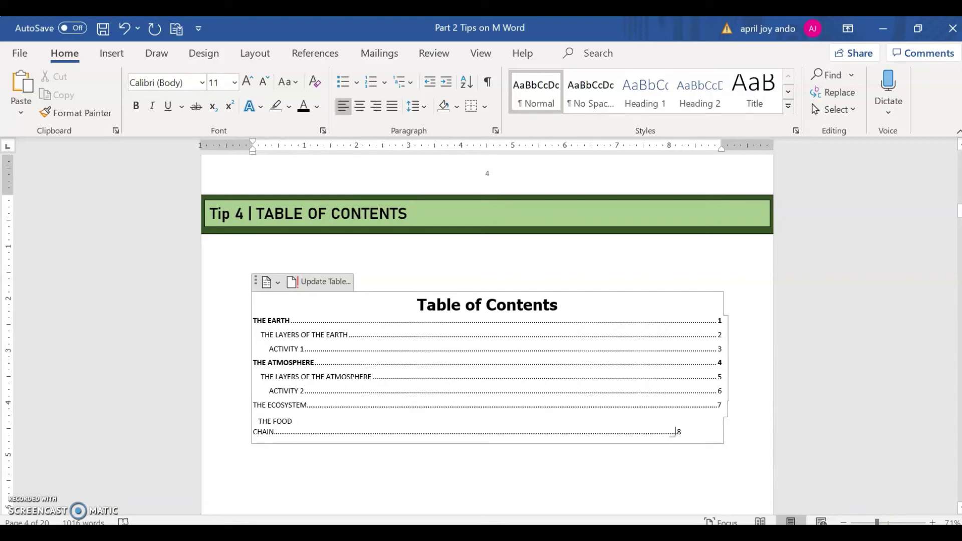
{"action": "key", "text": "BackSpace"}
{"action": "key", "text": "BackSpace"}
{"action": "key", "text": "BackSpace"}
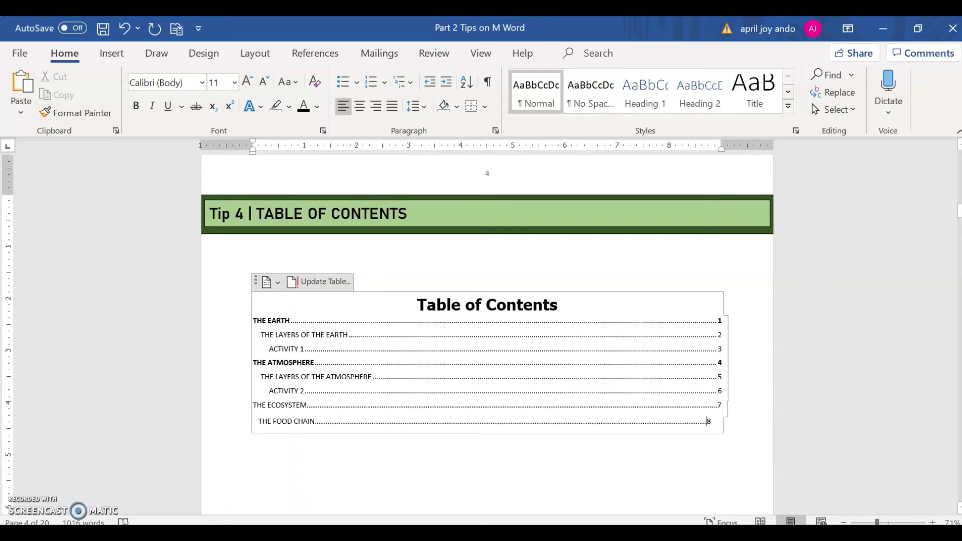
{"action": "type", "text": "......."}
{"action": "key", "text": "BackSpace"}
{"action": "key", "text": "Right"}
{"action": "key", "text": "Return"}
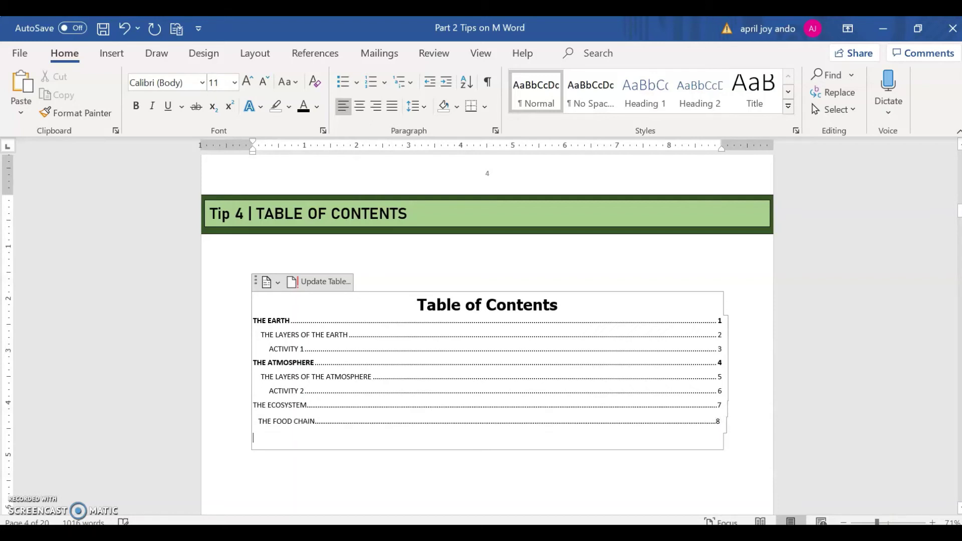
{"action": "type", "text": "ACTIVITY 3....................................................................................................."}
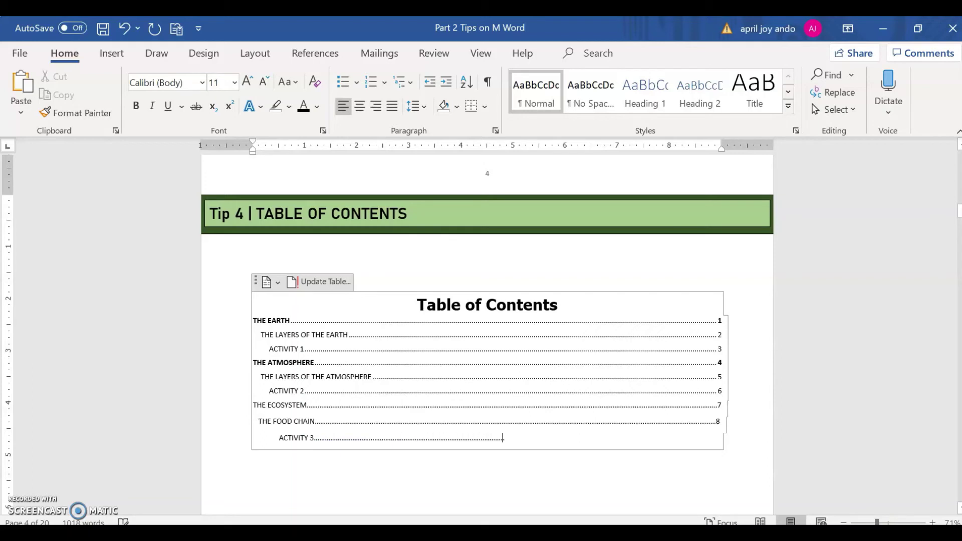
{"action": "type", "text": "..................................................................................................................9"}
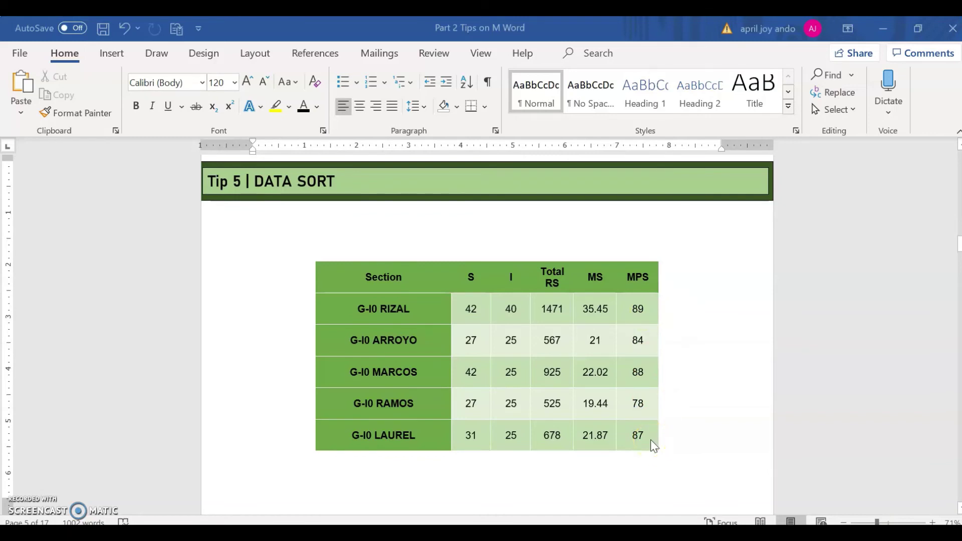
- Sort the Tip 5 table by MPS as Number, descending, with a header row
{"action": "left_click", "coordinate": [645, 258]}
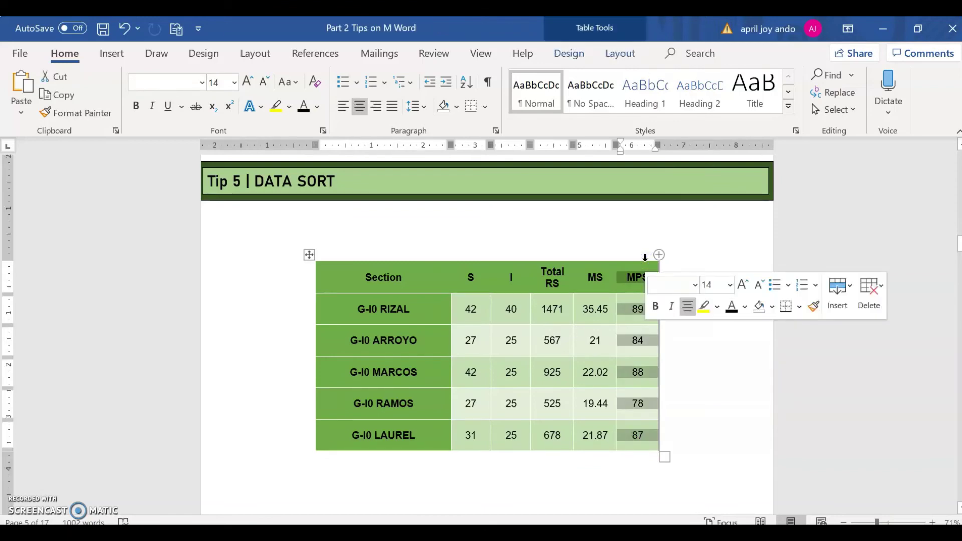
{"action": "left_click", "coordinate": [622, 56]}
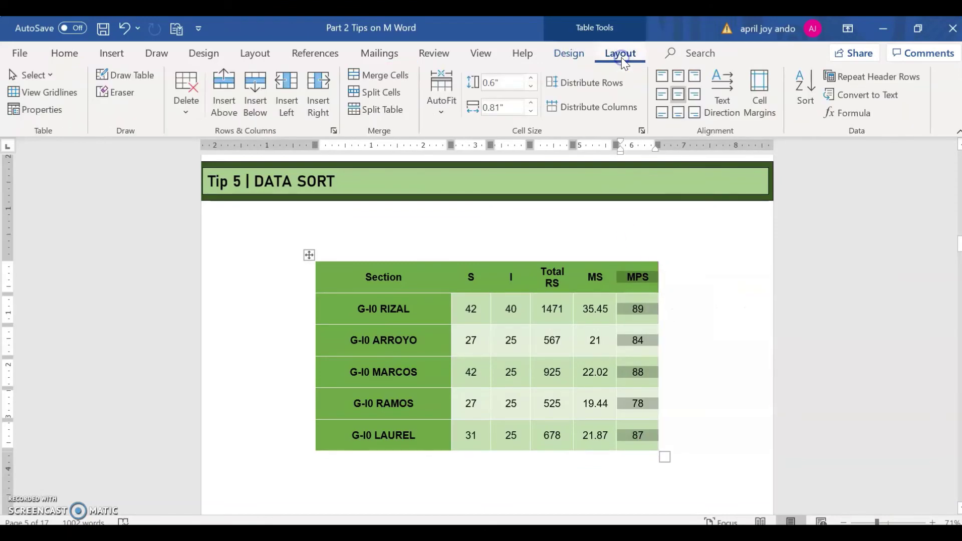
{"action": "left_click", "coordinate": [807, 113]}
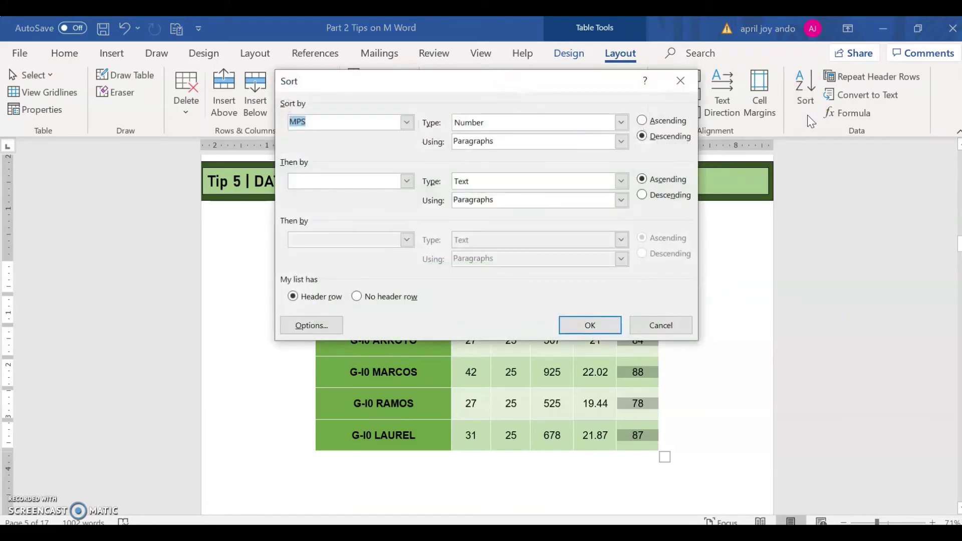
{"action": "left_click", "coordinate": [407, 123]}
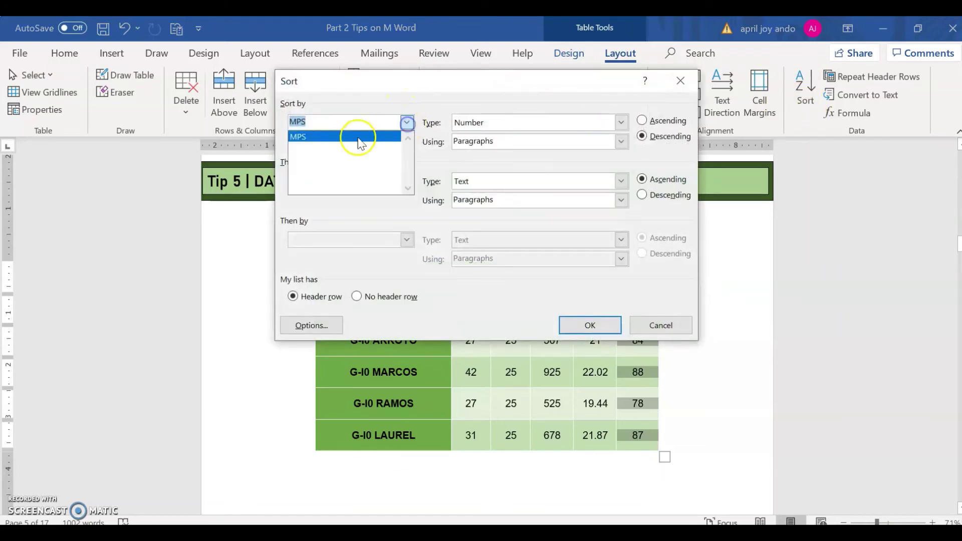
{"action": "left_click", "coordinate": [361, 138]}
{"action": "left_click", "coordinate": [621, 122]}
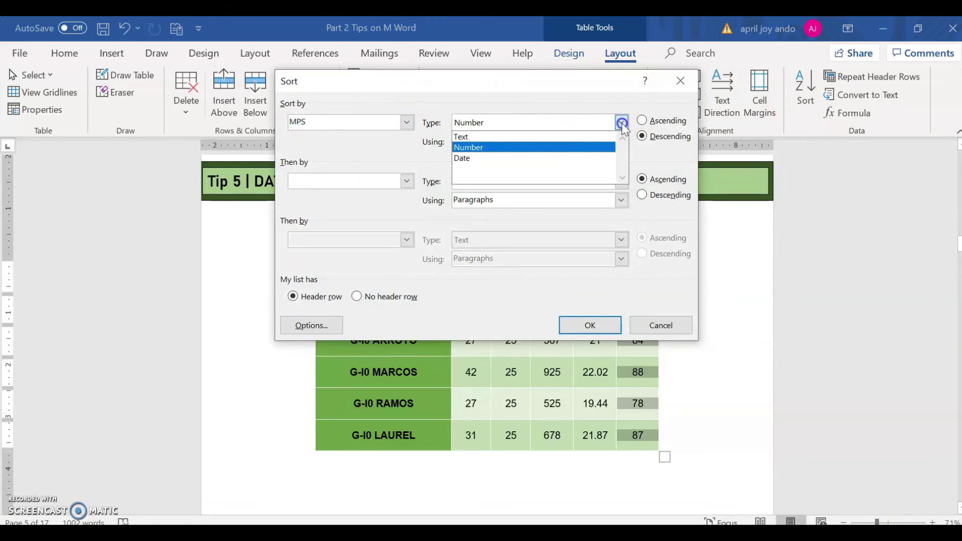
{"action": "left_click", "coordinate": [516, 148]}
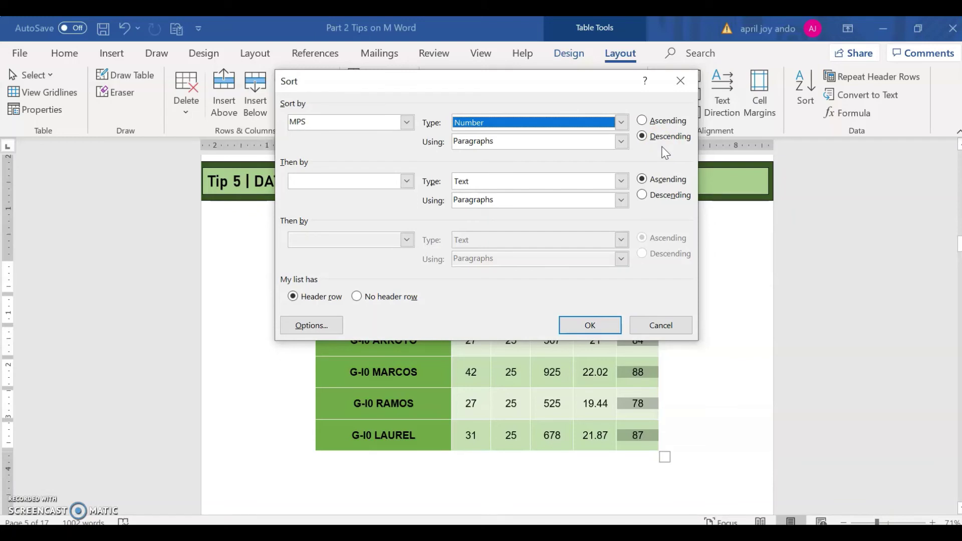
{"action": "left_click", "coordinate": [310, 305]}
{"action": "left_click", "coordinate": [580, 325]}
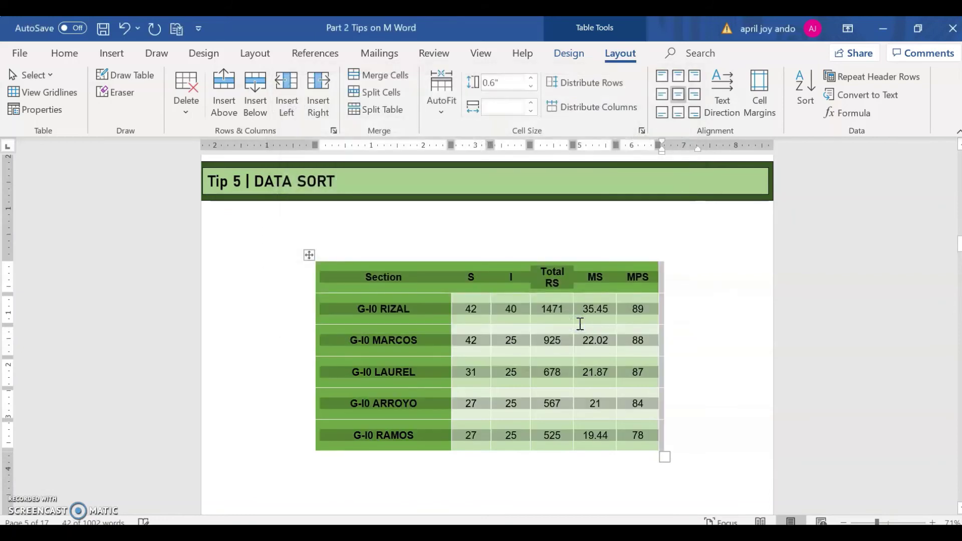
{"action": "left_click", "coordinate": [712, 360]}
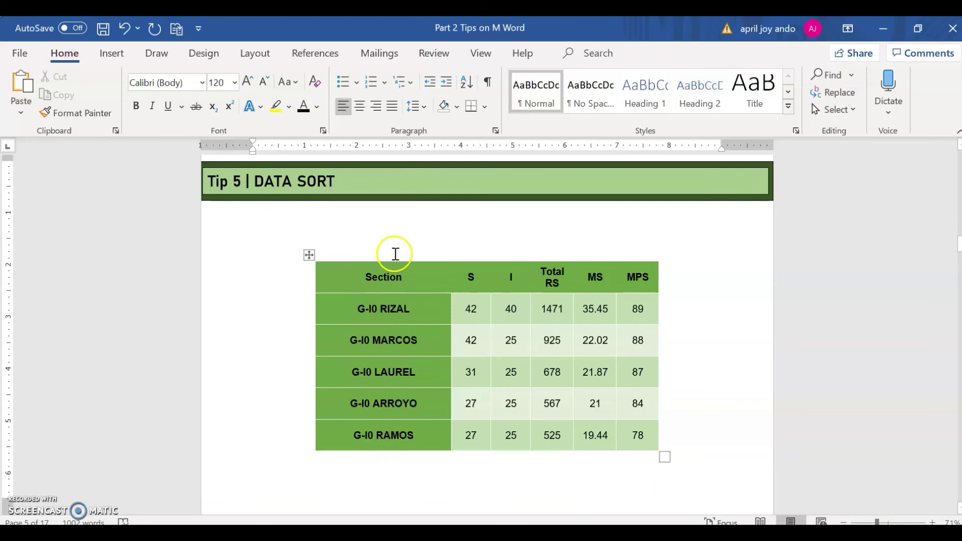
- Re-sort the Tip 5 table in descending order starting from the Section column
{"action": "left_click", "coordinate": [393, 254]}
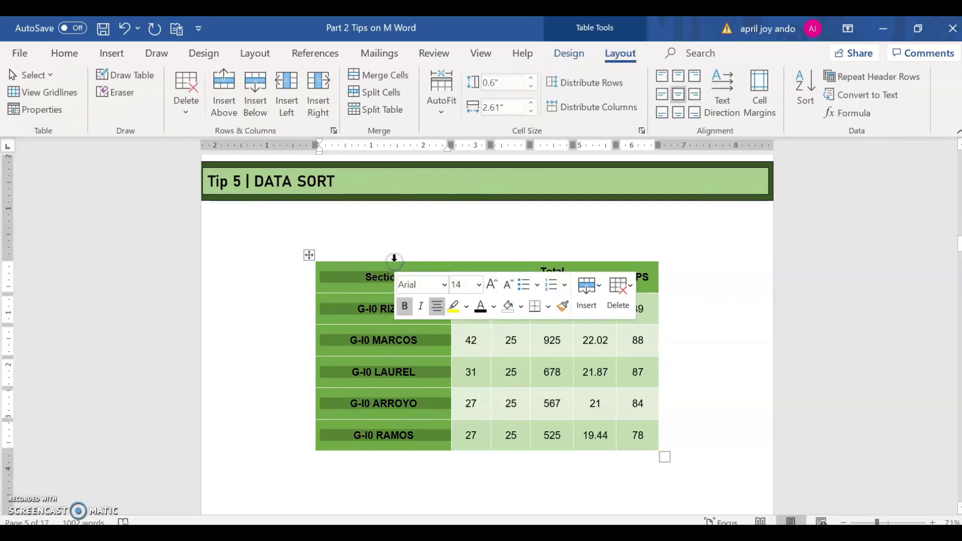
{"action": "left_click", "coordinate": [800, 103]}
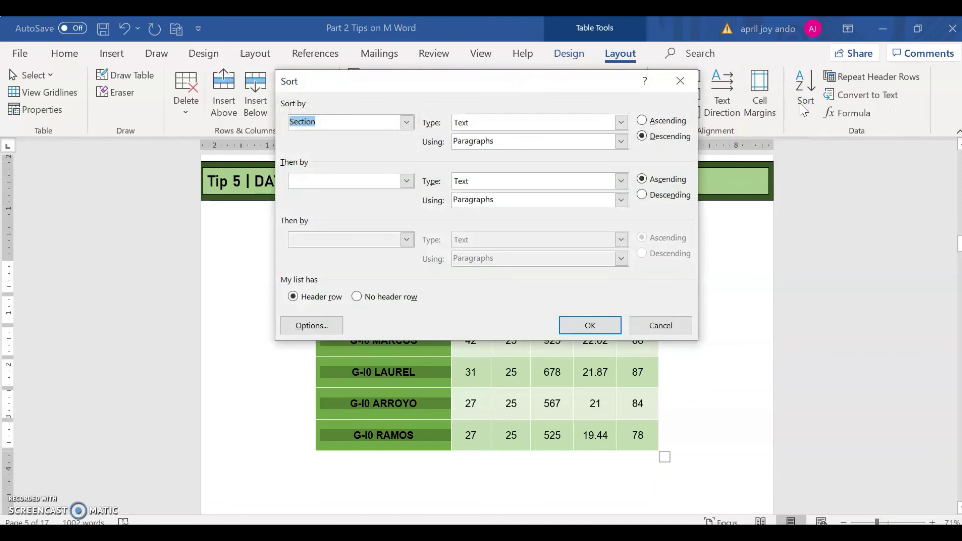
{"action": "left_click", "coordinate": [407, 122]}
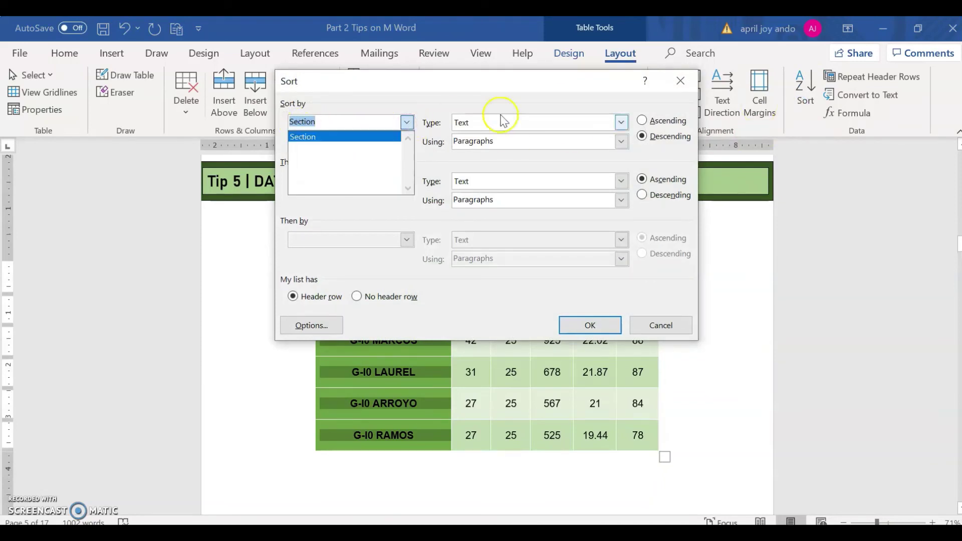
{"action": "left_click", "coordinate": [621, 123]}
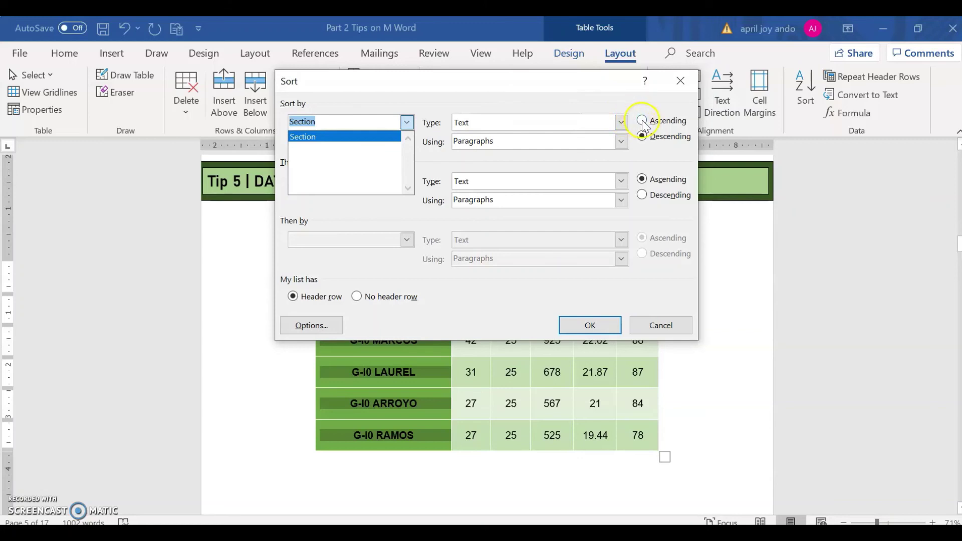
{"action": "left_click", "coordinate": [644, 123]}
{"action": "left_click", "coordinate": [644, 137]}
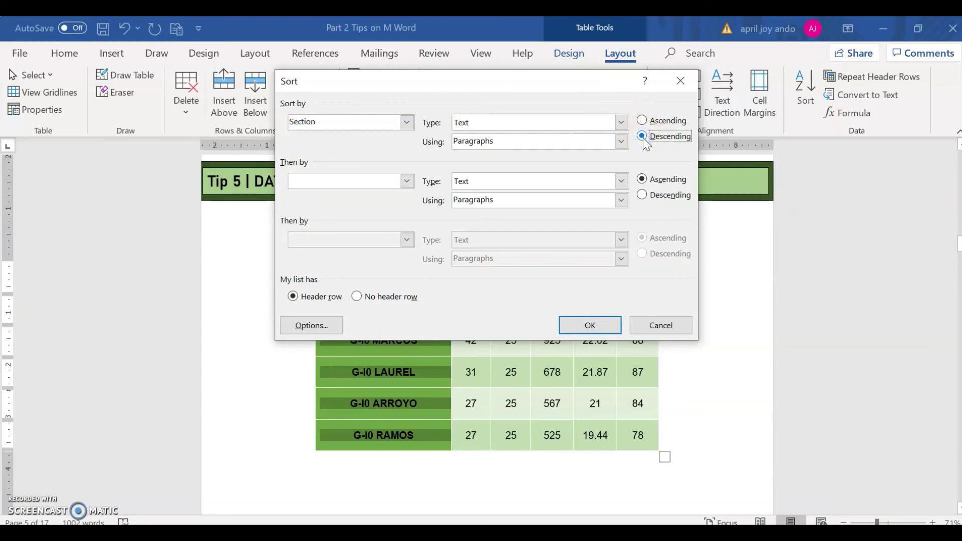
{"action": "left_click", "coordinate": [592, 324]}
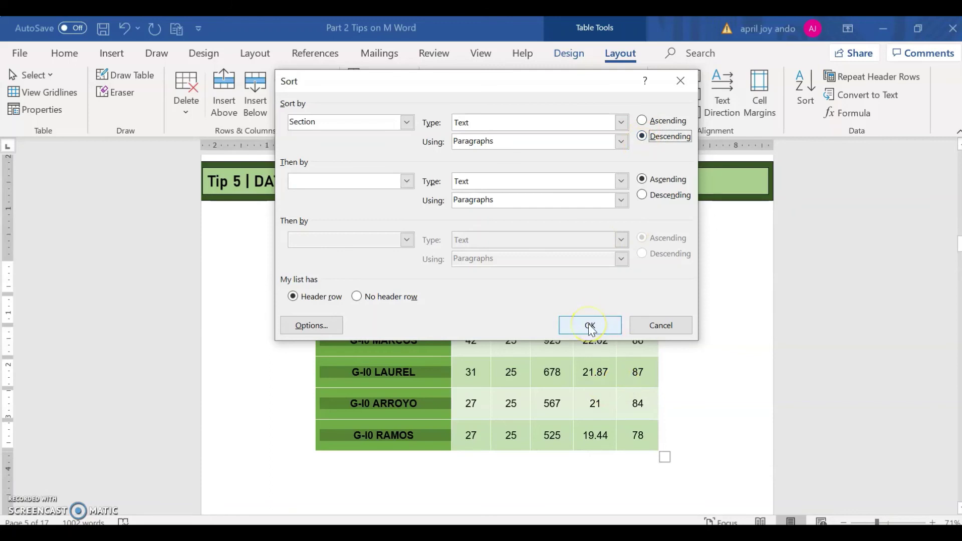
{"action": "left_click", "coordinate": [662, 327]}
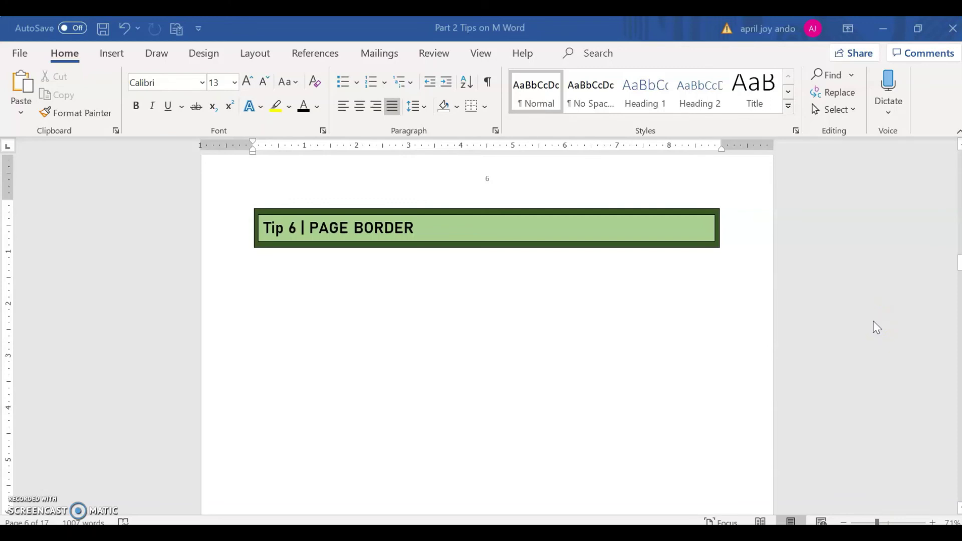
- Open Borders and Shading on its Page Border tab from the Design ribbon
{"action": "left_click", "coordinate": [206, 54]}
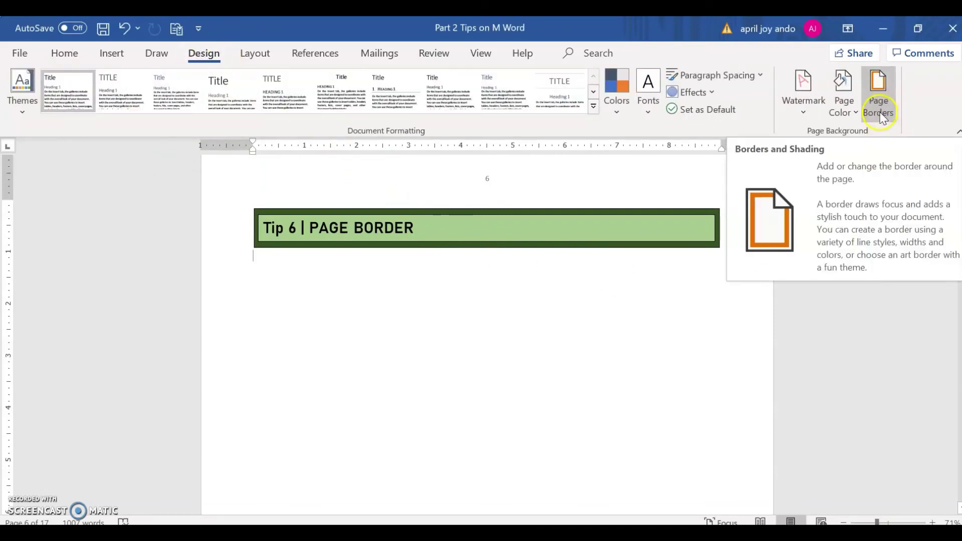
{"action": "left_click", "coordinate": [880, 108]}
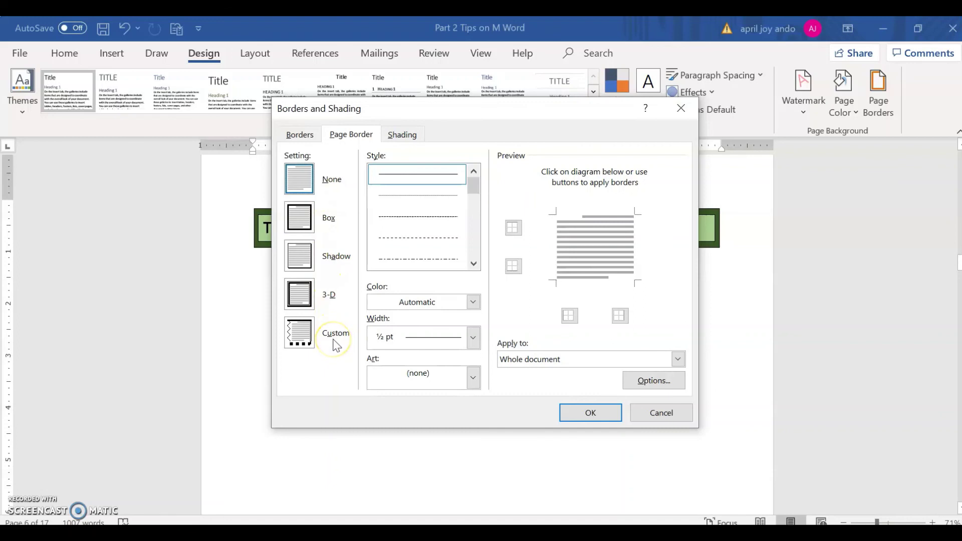
- Set a plain Box page border with Automatic colour and ½ pt width
{"action": "left_click_drag", "start_coordinate": [476, 183], "coordinate": [466, 262]}
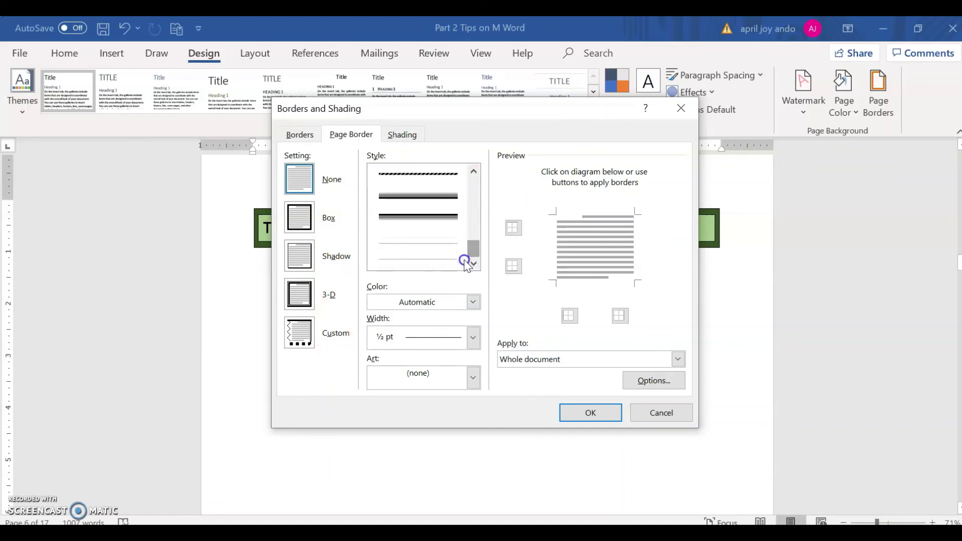
{"action": "left_click", "coordinate": [473, 302]}
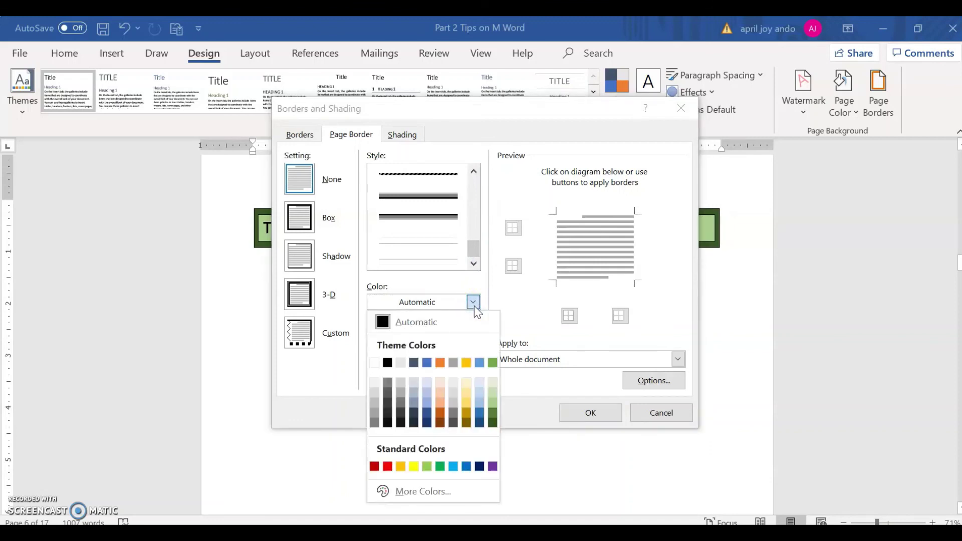
{"action": "left_click", "coordinate": [472, 302]}
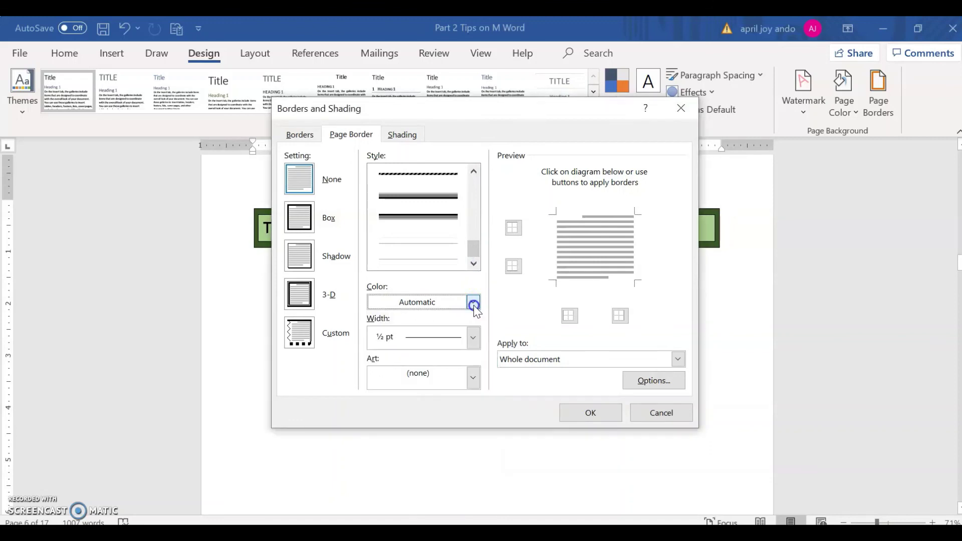
{"action": "left_click", "coordinate": [472, 338]}
{"action": "left_click", "coordinate": [473, 342]}
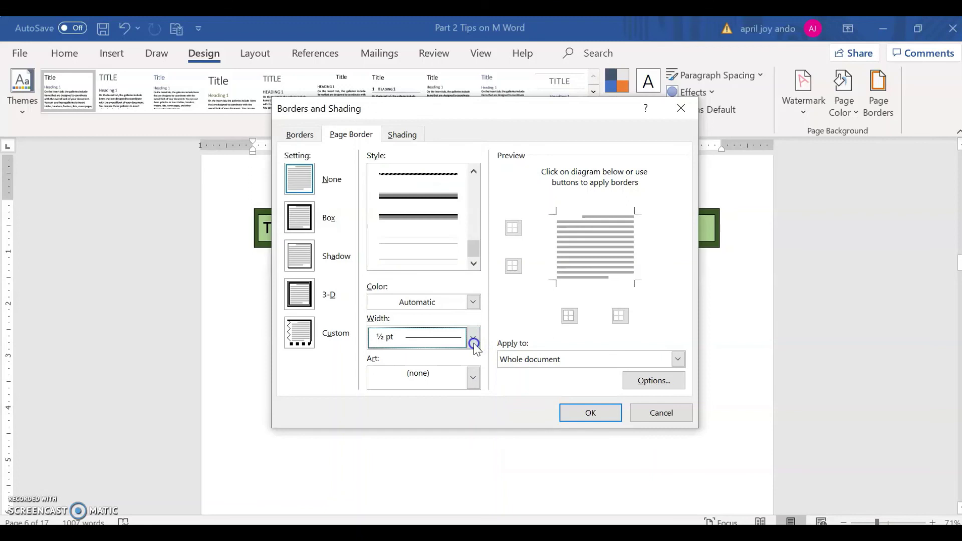
{"action": "left_click", "coordinate": [473, 377]}
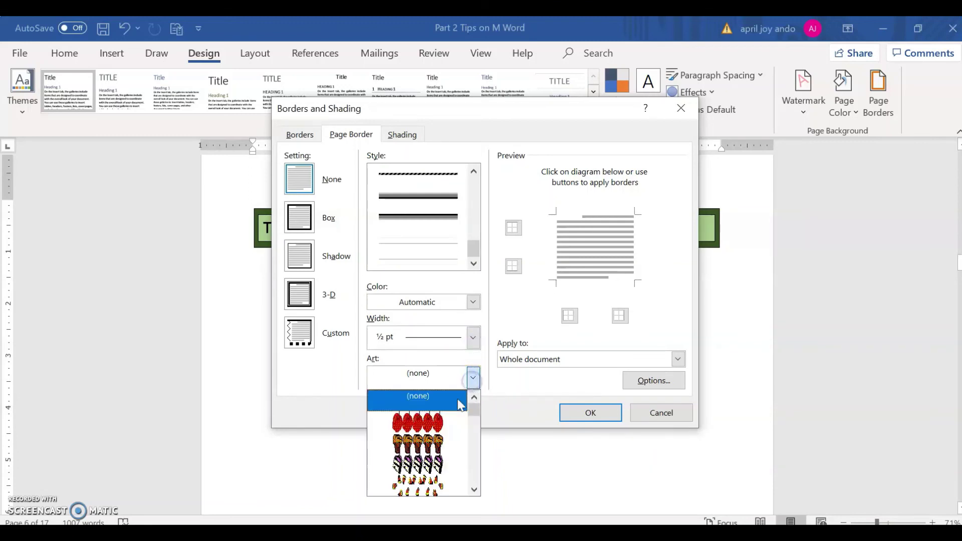
{"action": "scroll", "coordinate": [446, 423], "scroll_direction": "down", "scroll_amount": 1}
{"action": "scroll", "coordinate": [447, 424], "scroll_direction": "down", "scroll_amount": 3}
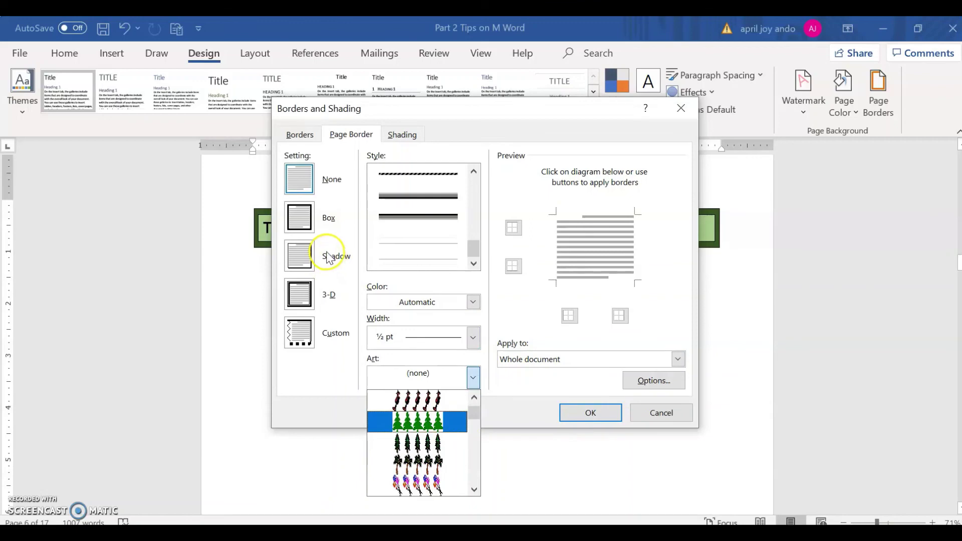
{"action": "left_click", "coordinate": [305, 236]}
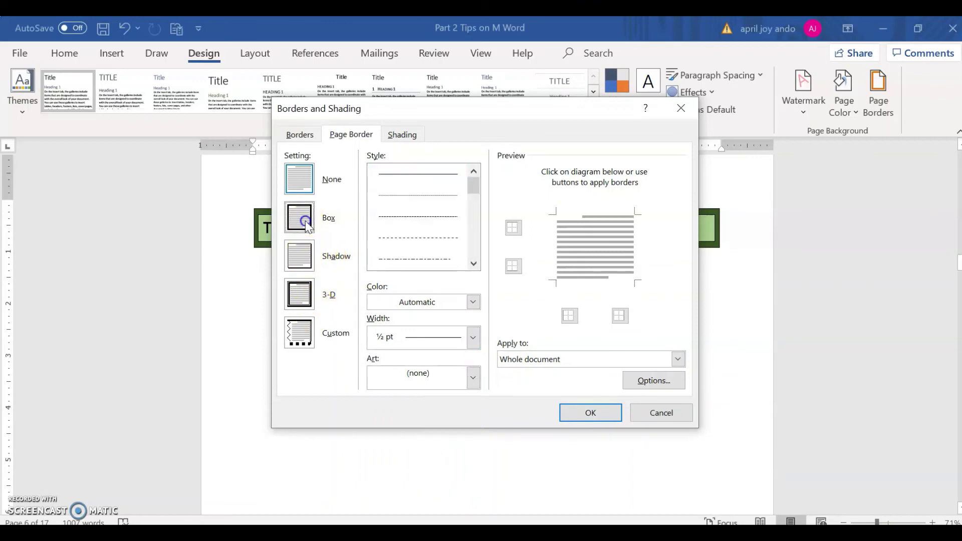
- Apply a 31 pt red apple art border to this section only
{"action": "left_click", "coordinate": [473, 383]}
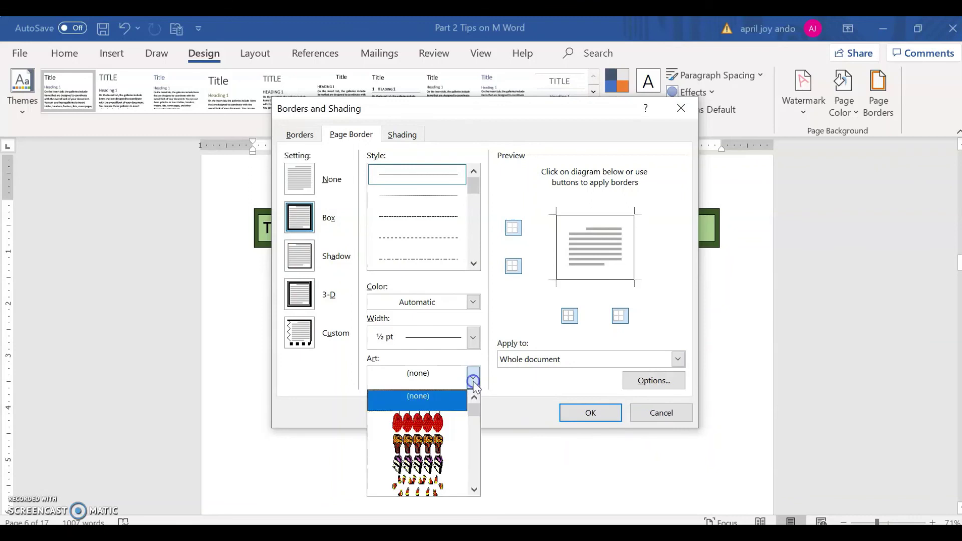
{"action": "left_click", "coordinate": [448, 426]}
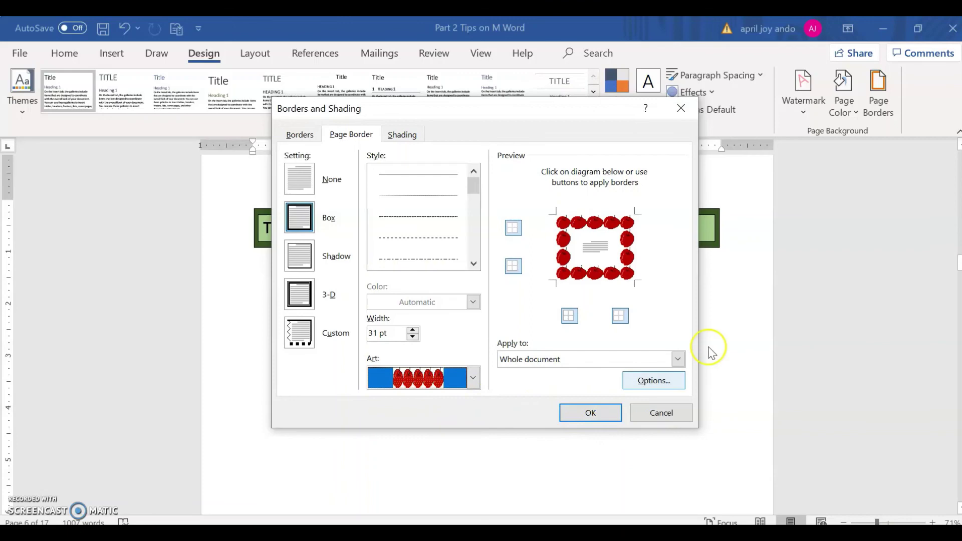
{"action": "left_click", "coordinate": [677, 358]}
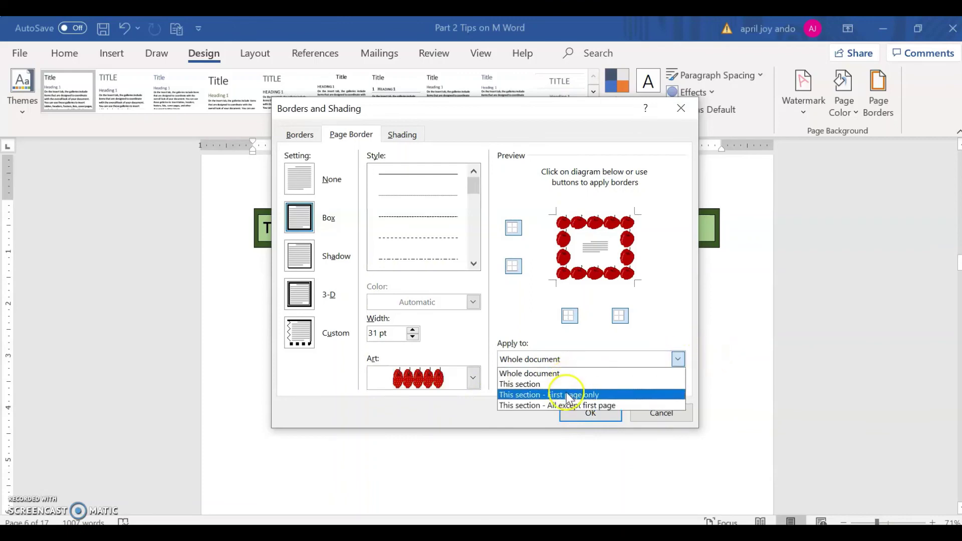
{"action": "left_click", "coordinate": [569, 387]}
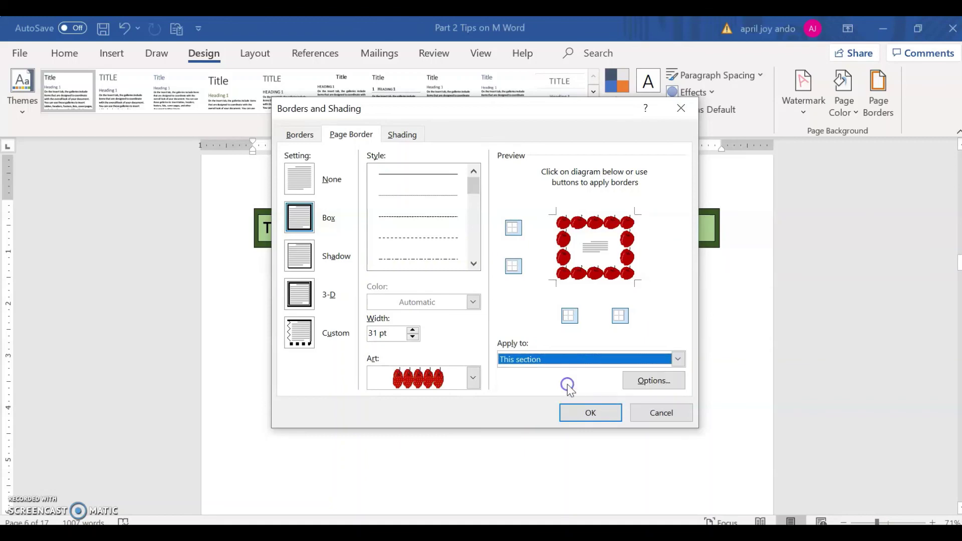
{"action": "left_click", "coordinate": [590, 412]}
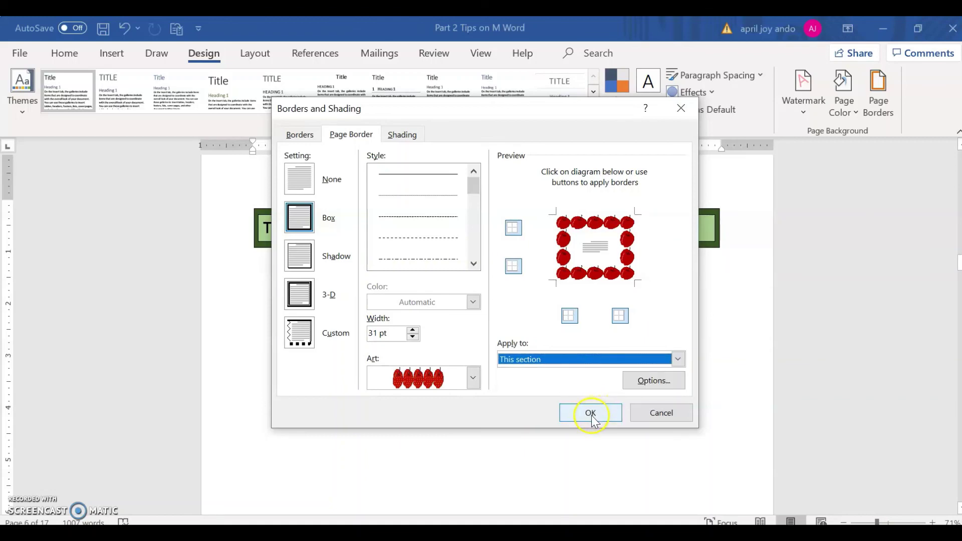
{"action": "left_click", "coordinate": [249, 226]}
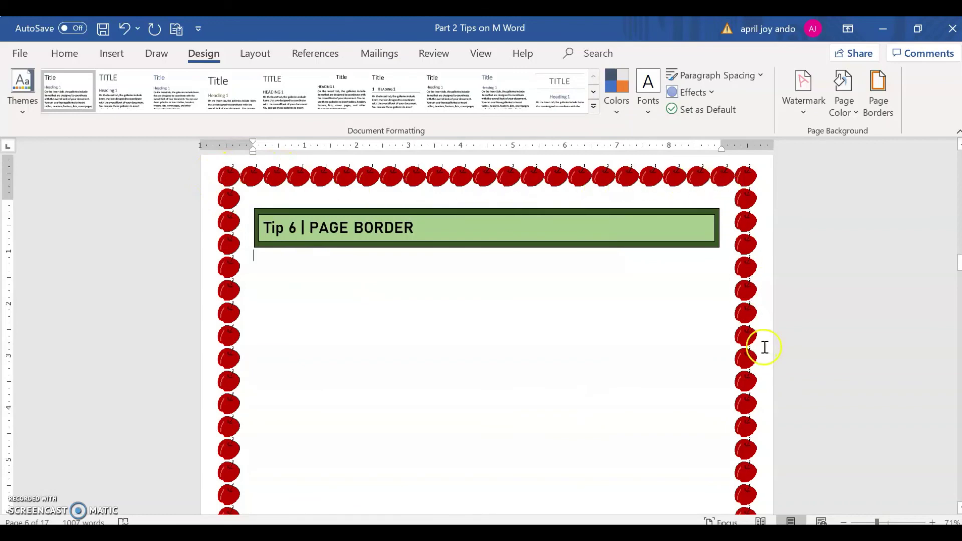
- Replace the apple page border with the green bottle art design at 31 pt
{"action": "left_click", "coordinate": [882, 108]}
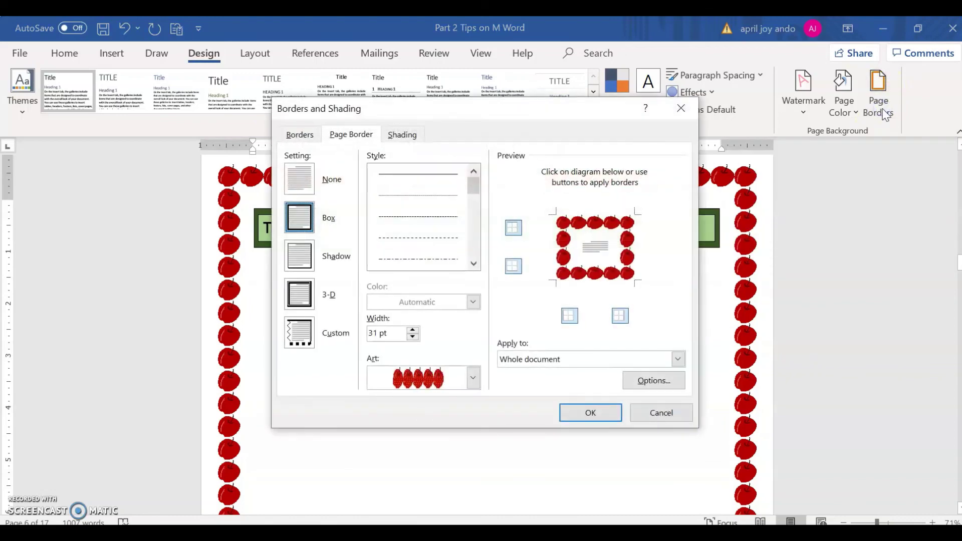
{"action": "left_click", "coordinate": [472, 377]}
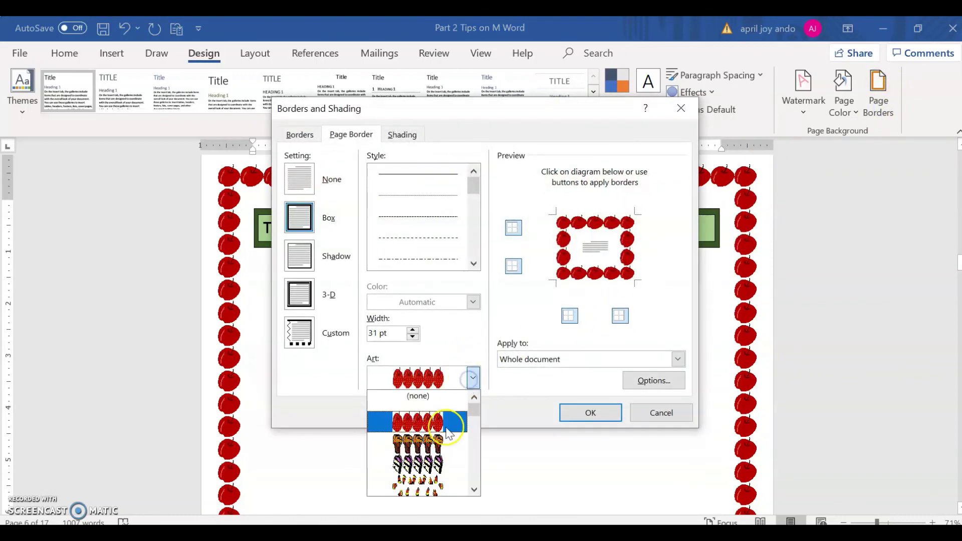
{"action": "scroll", "coordinate": [425, 471], "scroll_direction": "down", "scroll_amount": 1}
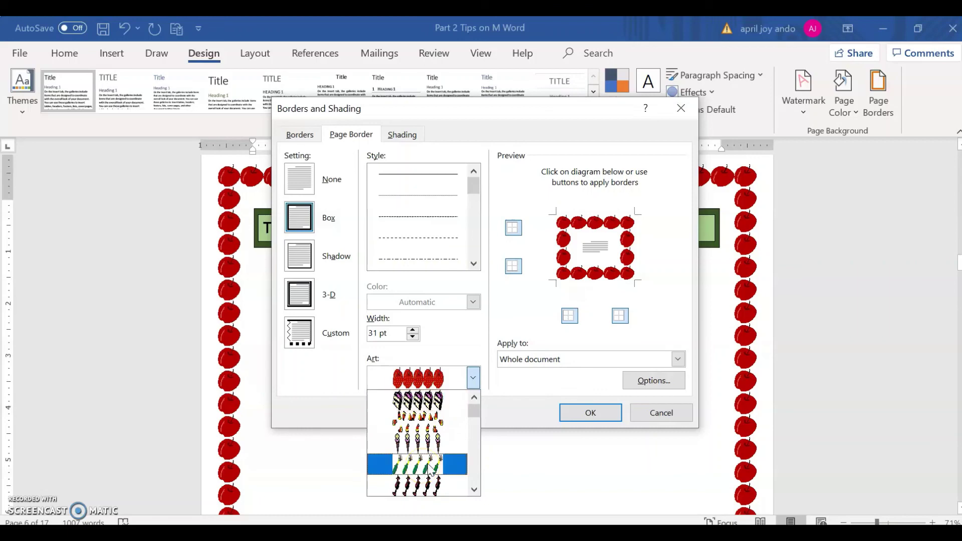
{"action": "left_click", "coordinate": [426, 468]}
{"action": "left_click", "coordinate": [592, 419]}
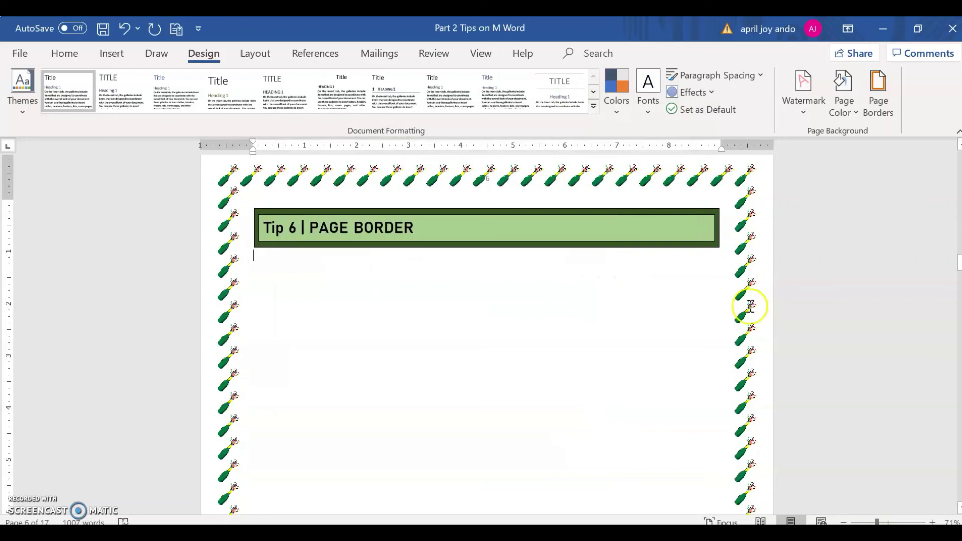
- Reopen Page Borders and scroll through the Art border designs list
{"action": "left_click", "coordinate": [879, 103]}
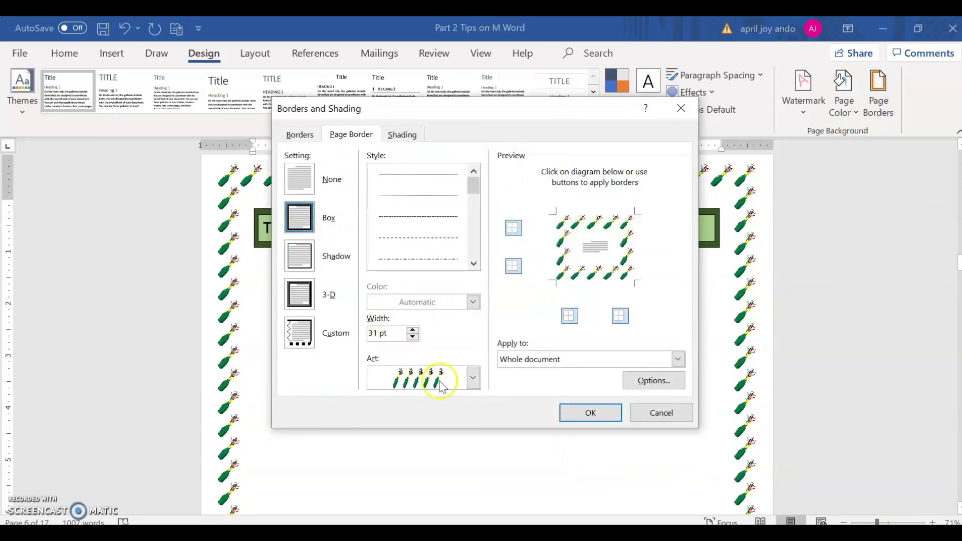
{"action": "left_click", "coordinate": [472, 378]}
{"action": "scroll", "coordinate": [440, 427], "scroll_direction": "down", "scroll_amount": 8}
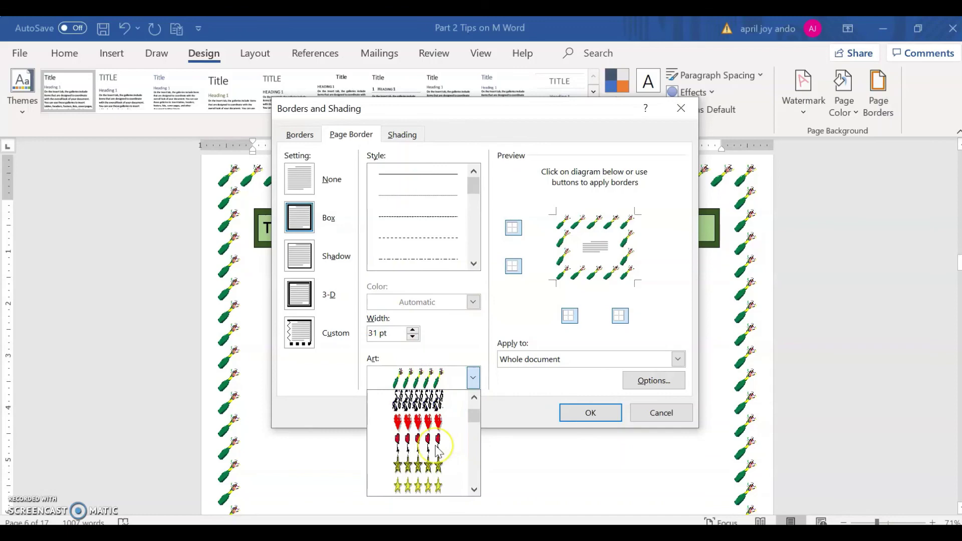
{"action": "scroll", "coordinate": [437, 451], "scroll_direction": "down", "scroll_amount": 6}
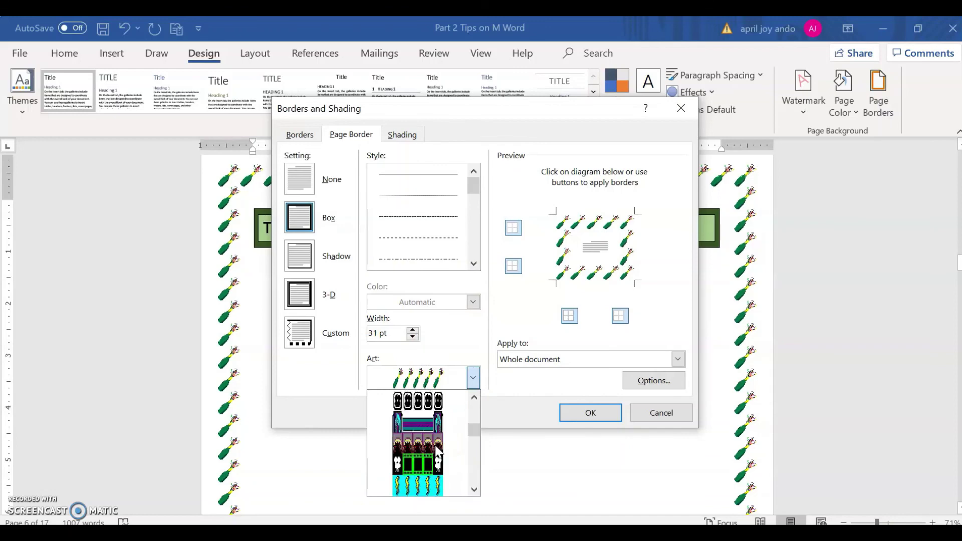